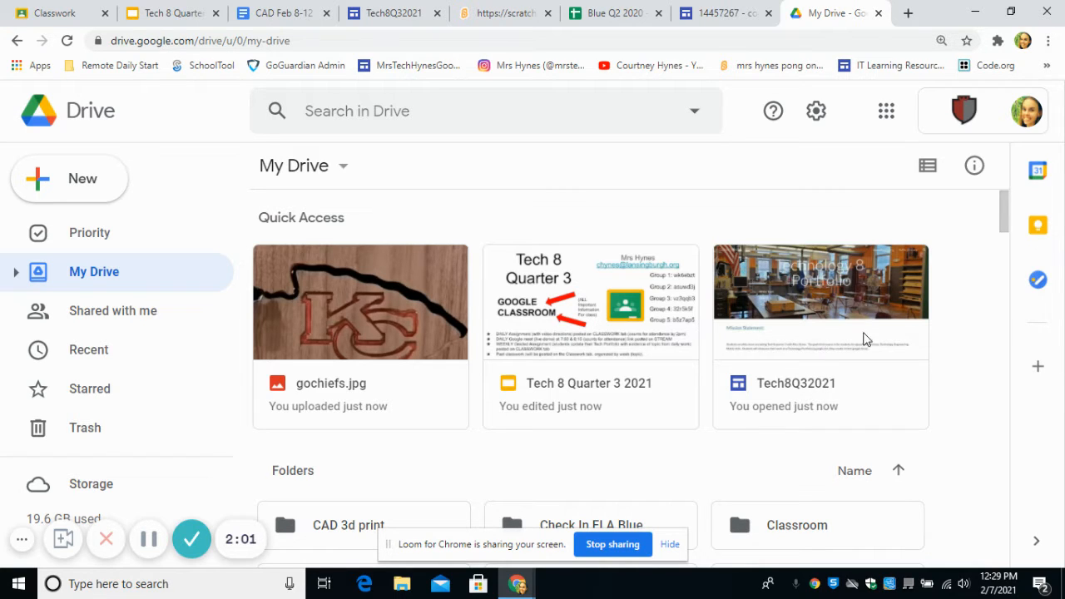
- Switch to the Tech8Q32021 site in Google Sites and open its Coding page for editing
left_click(423, 7)
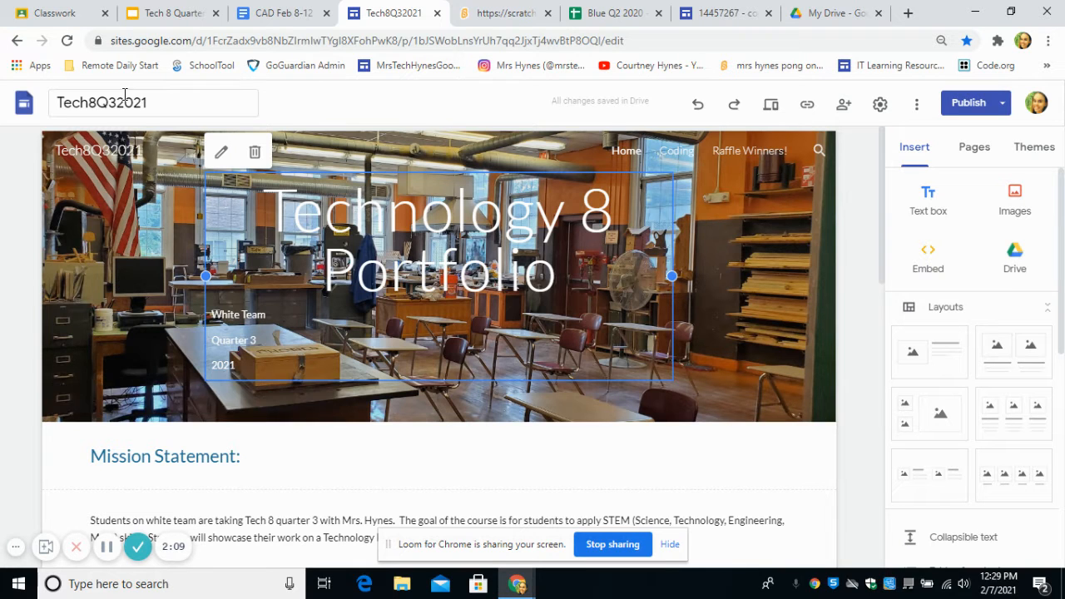
scroll(281, 305, "down", 2)
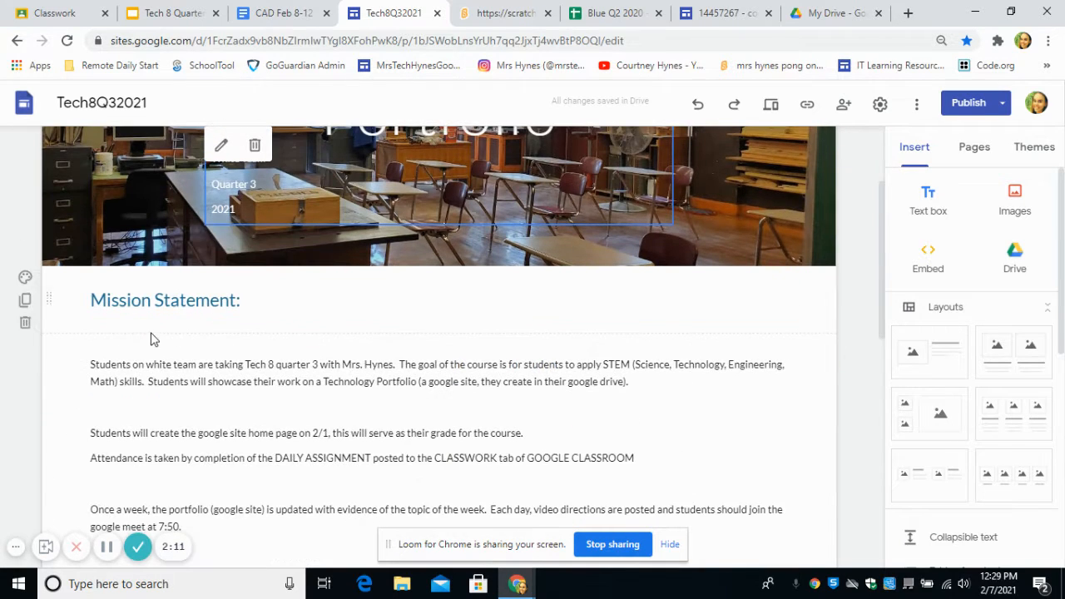
scroll(150, 339, "up", 2)
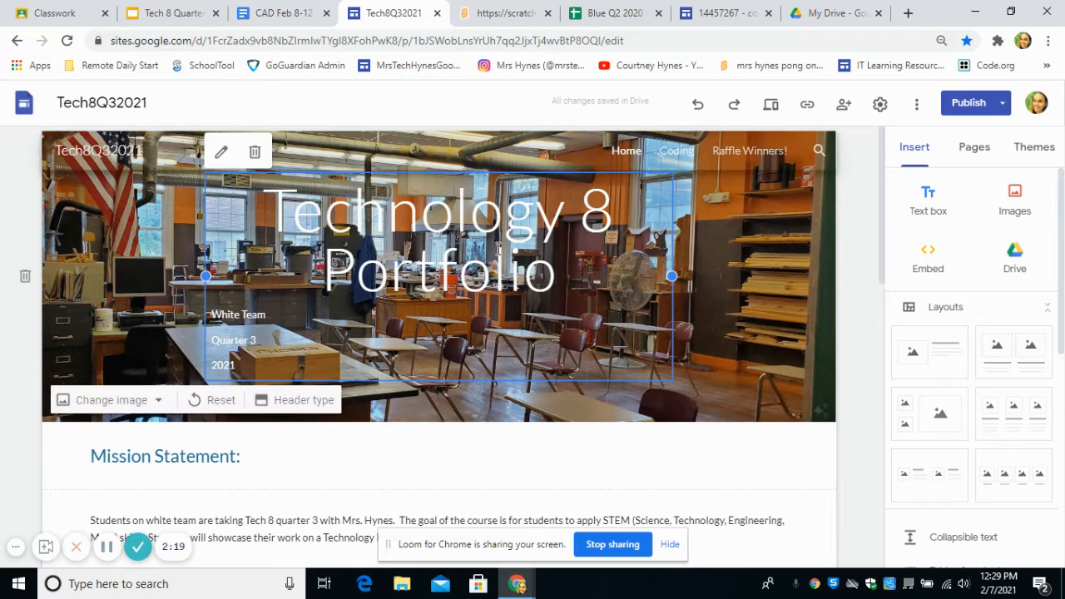
left_click(965, 150)
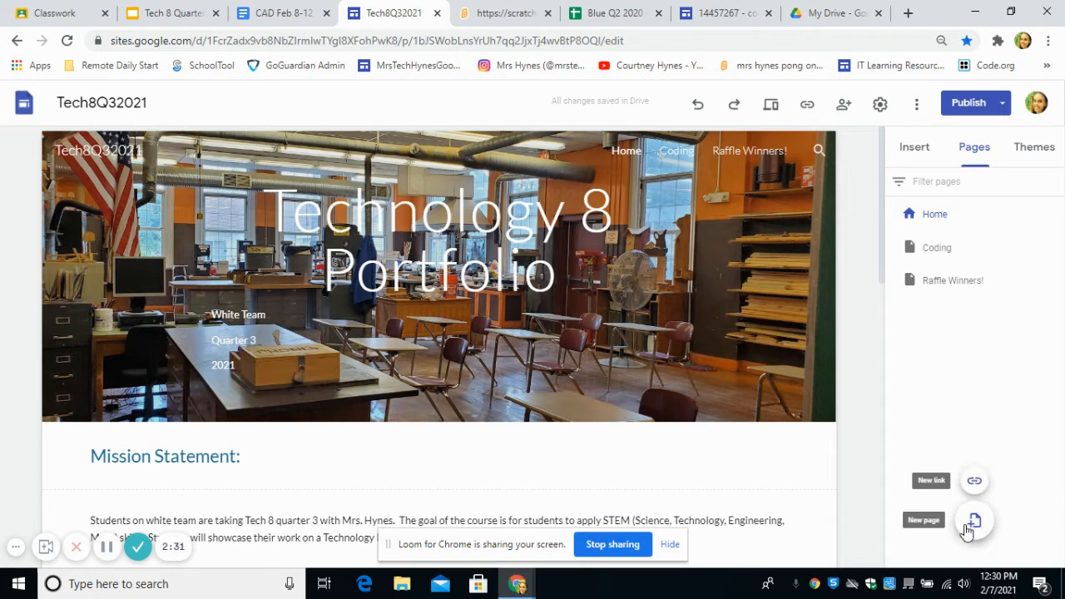
left_click(974, 521)
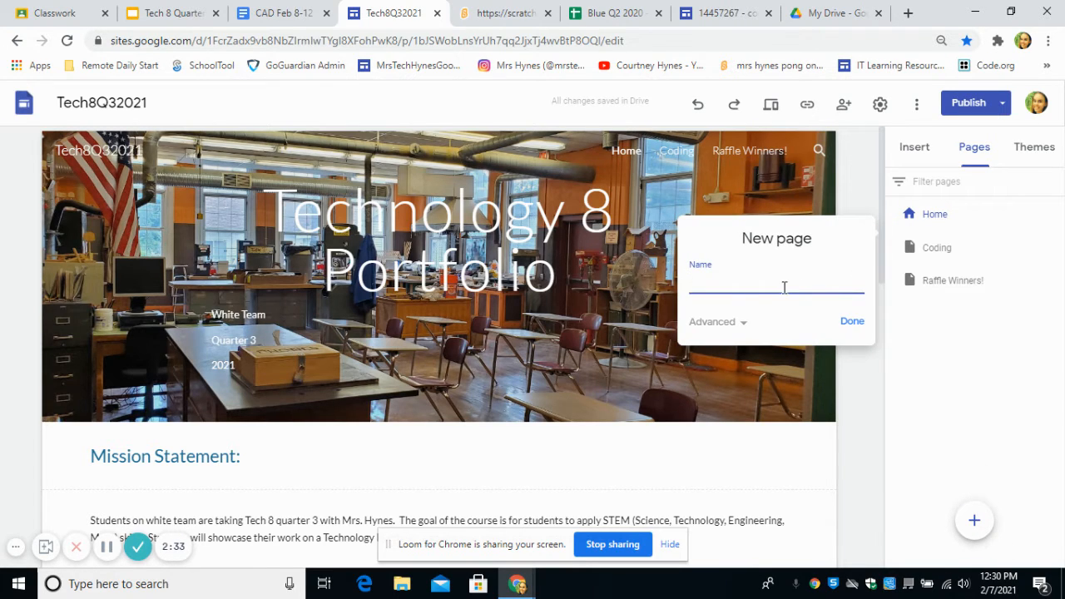
left_click(916, 498)
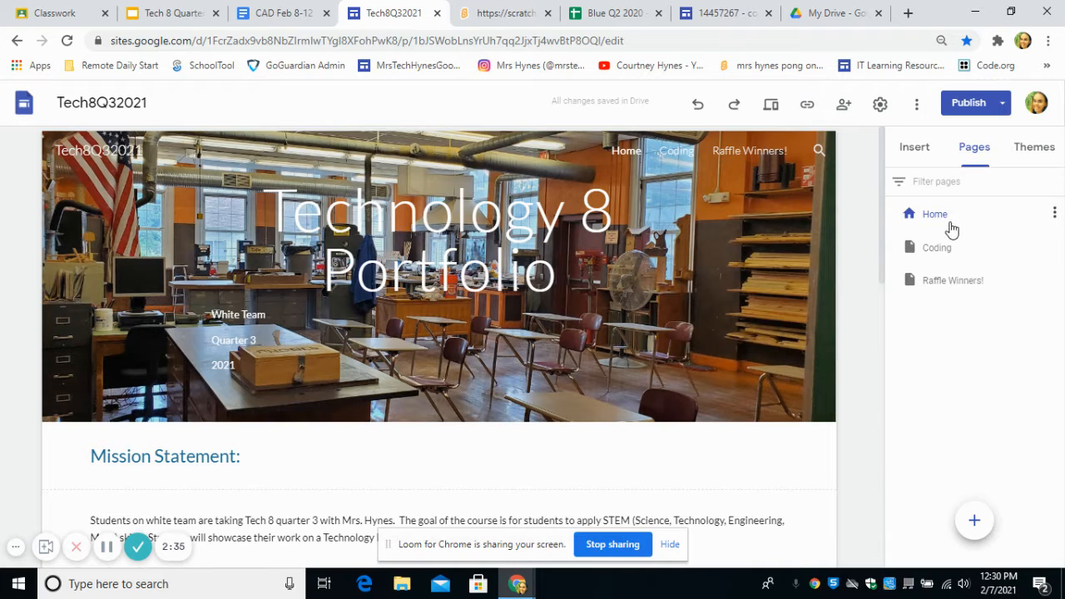
left_click(933, 247)
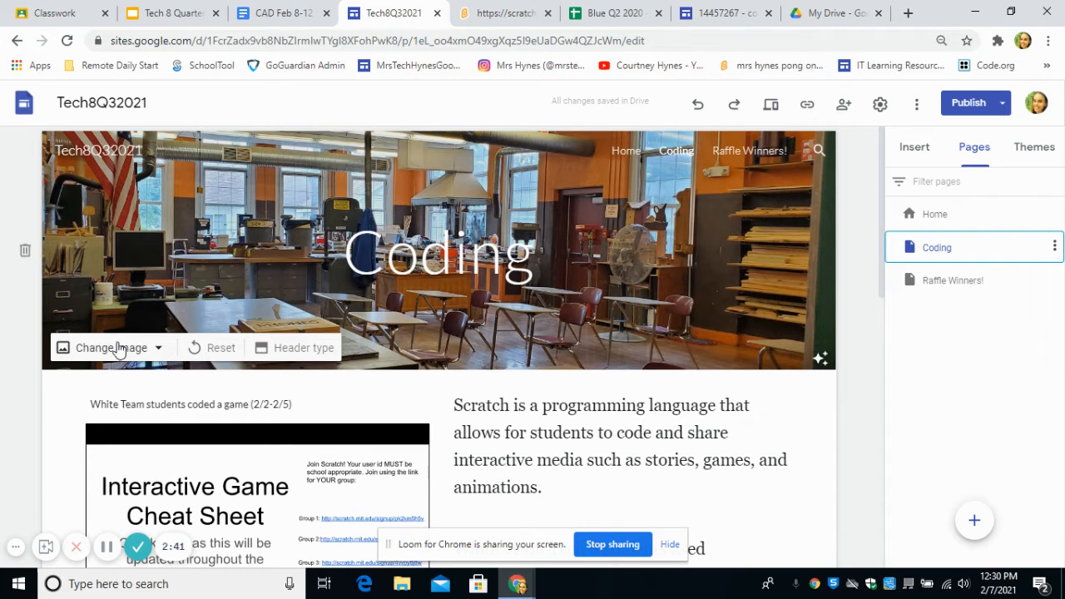
- Start replacing the Coding page's header image and look through the Scratch folder inside Shared Photos on Google Drive
left_click(140, 349)
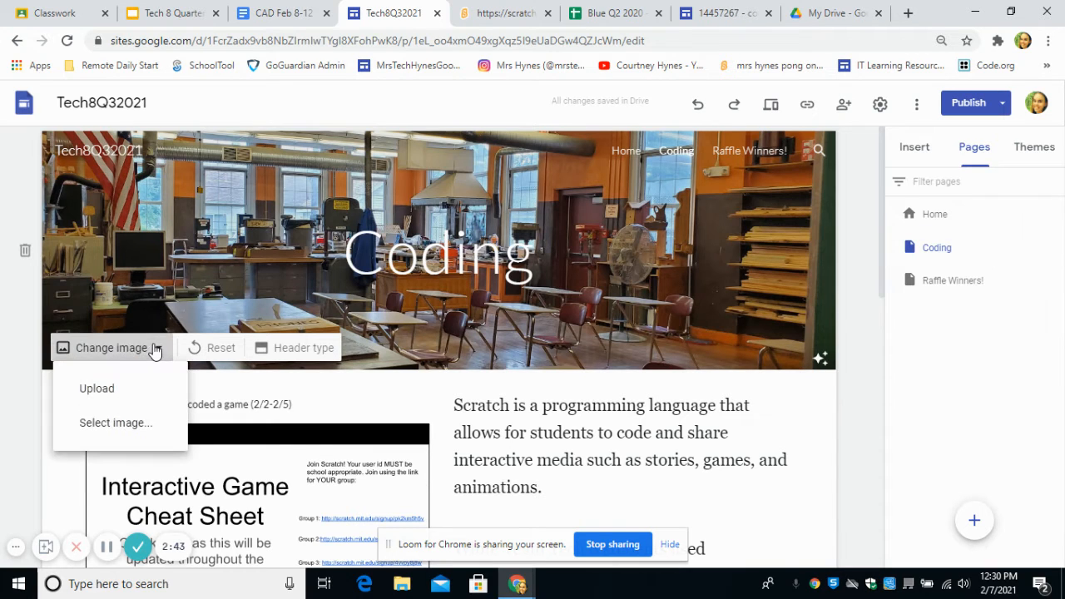
left_click(106, 424)
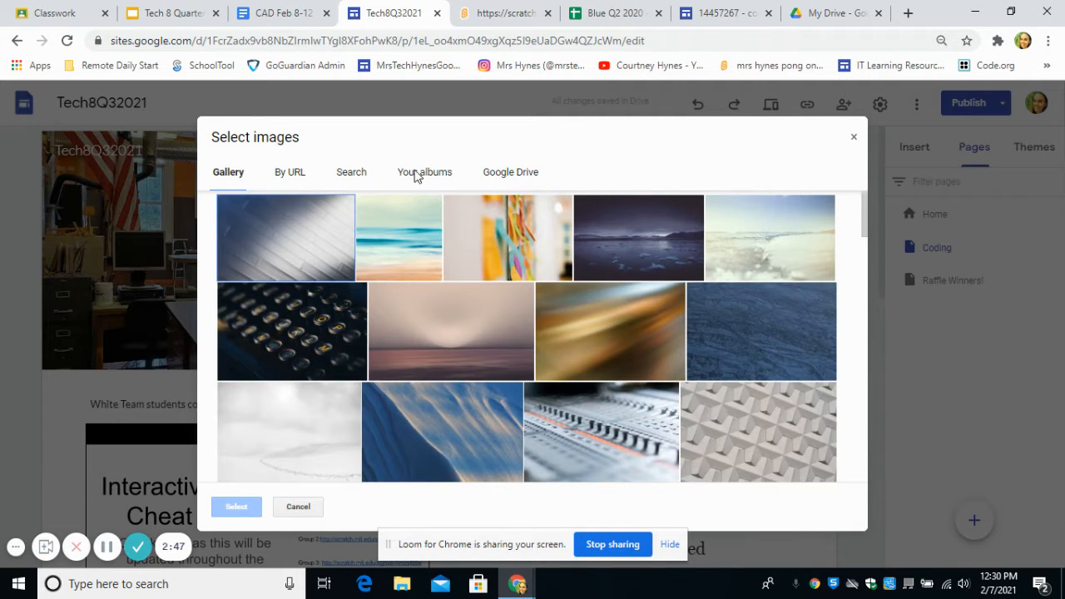
left_click(506, 176)
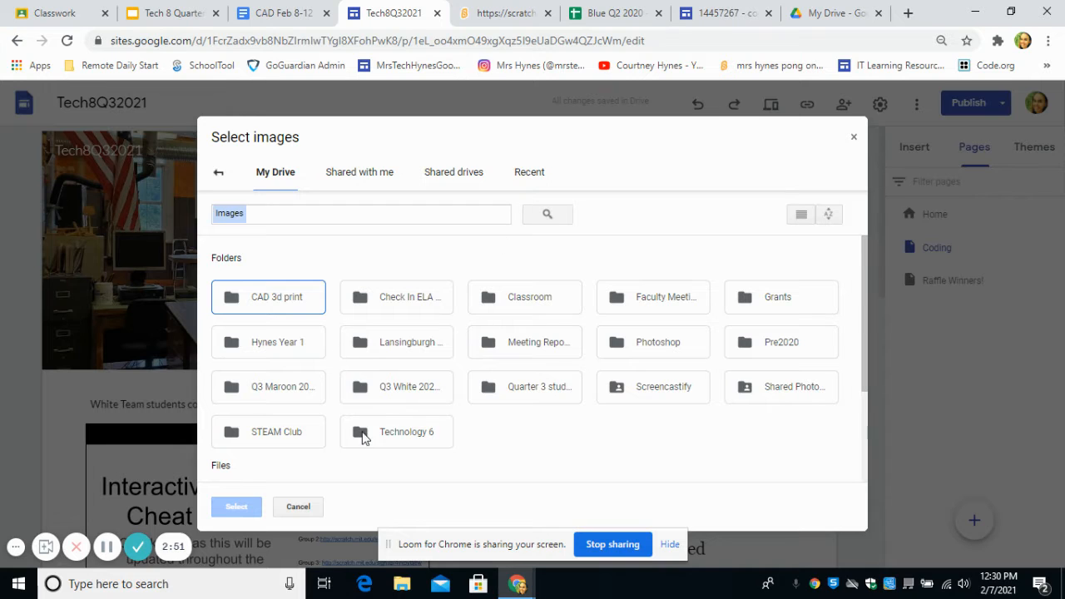
double_click(782, 392)
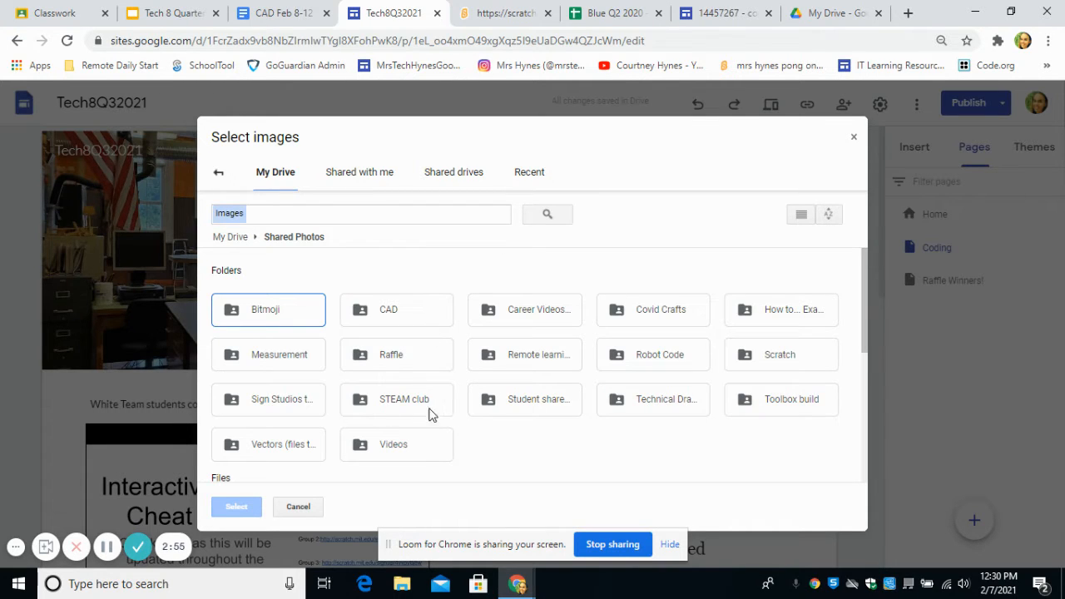
double_click(822, 366)
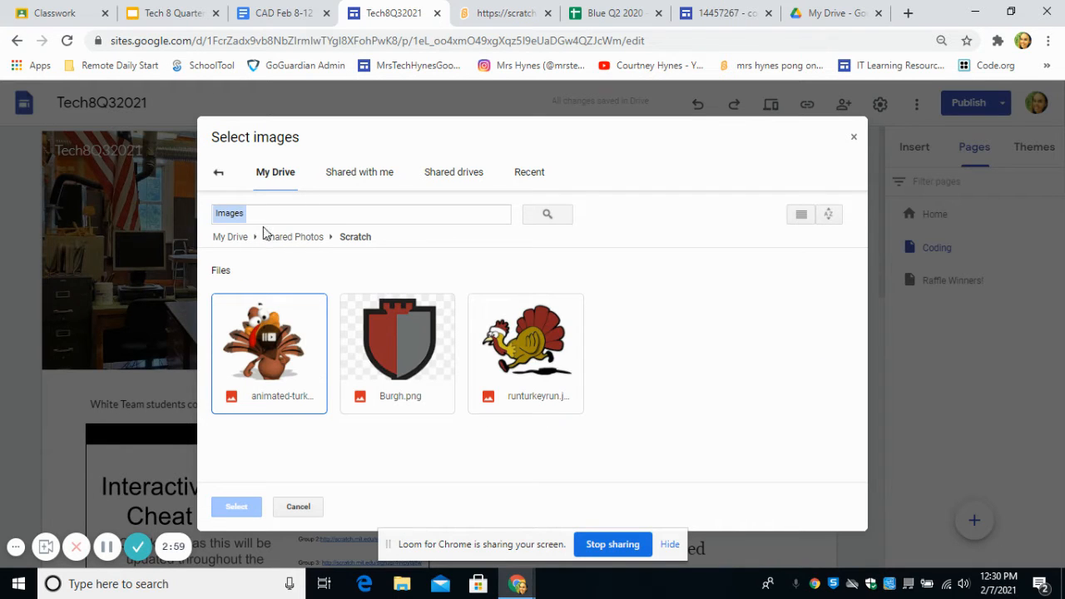
- Search Google images for "coding gif" and use the dark blue falling-code animation as the Coding page's header image
left_click(217, 178)
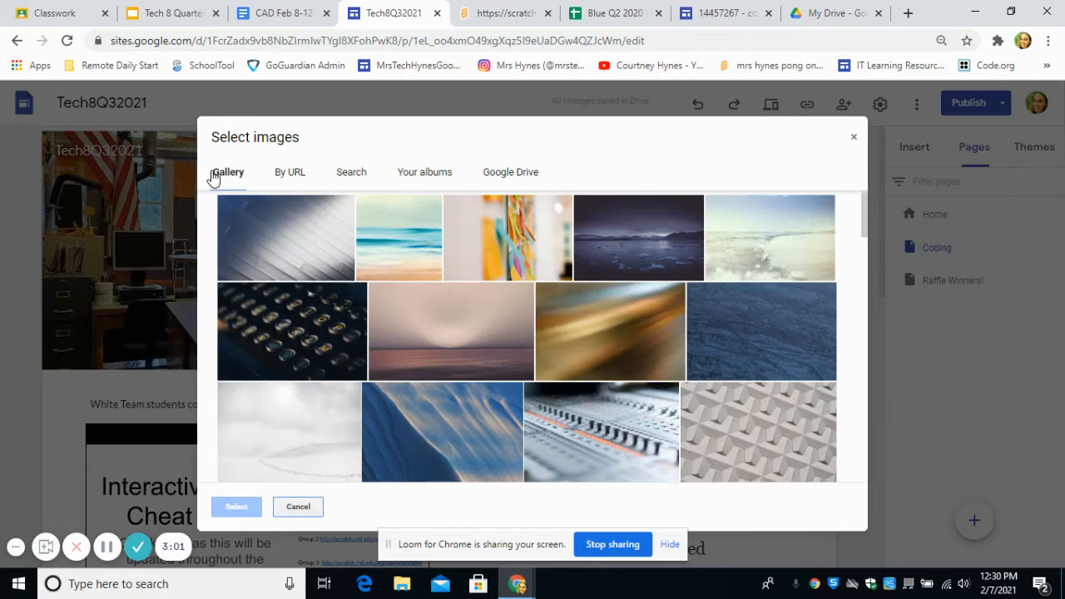
left_click(348, 173)
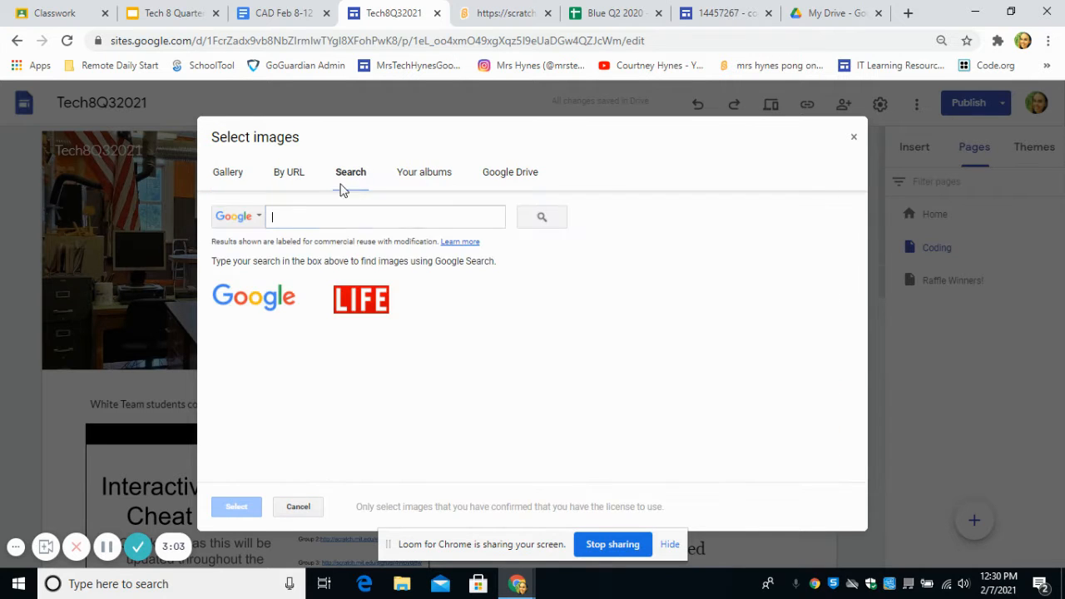
type("co")
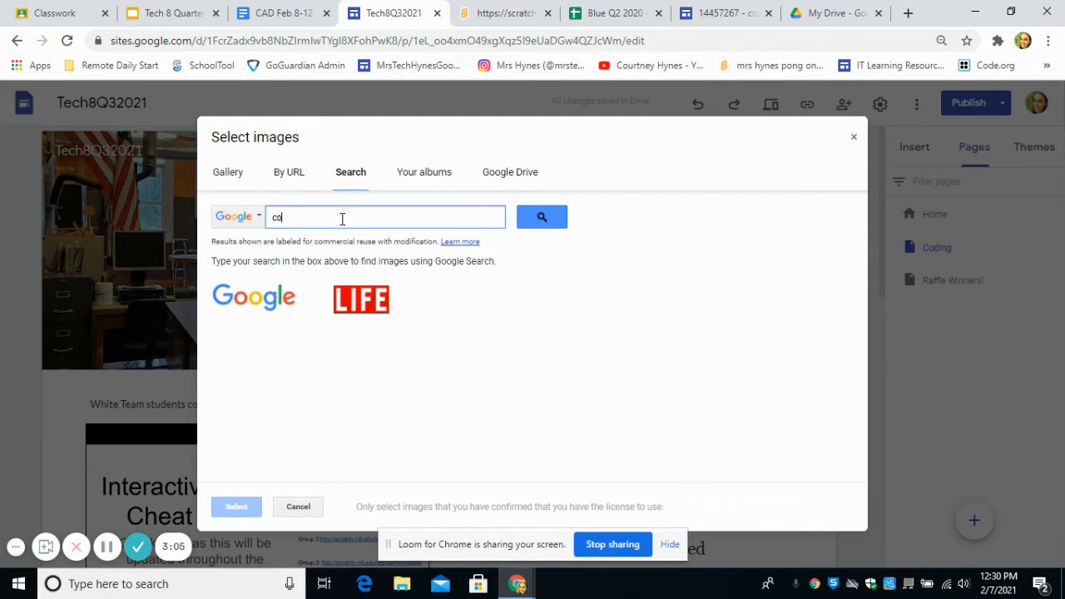
type("ding gif")
key("Return")
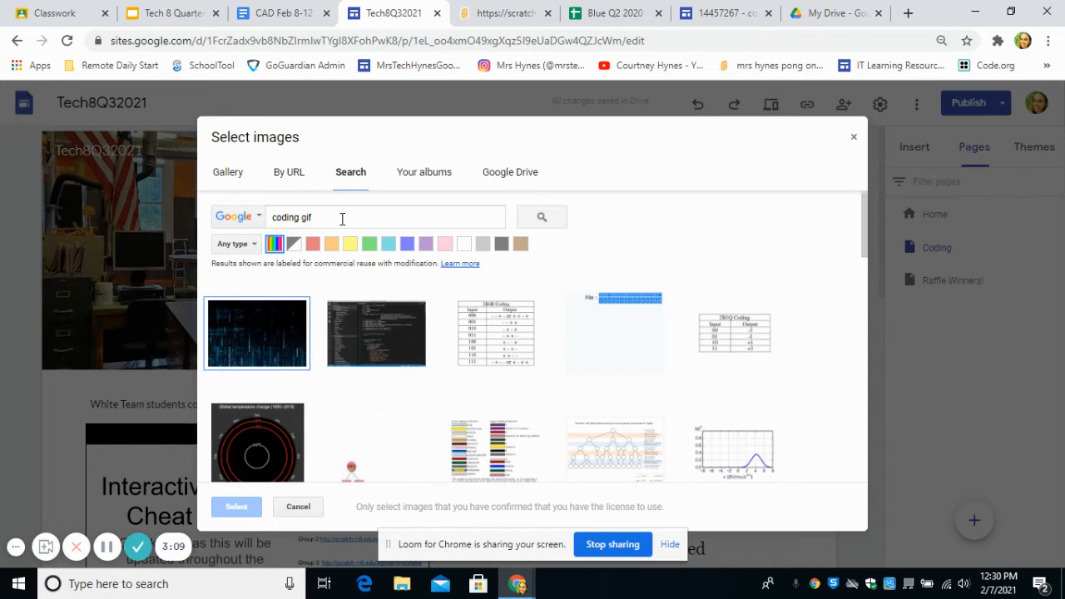
left_click(305, 335)
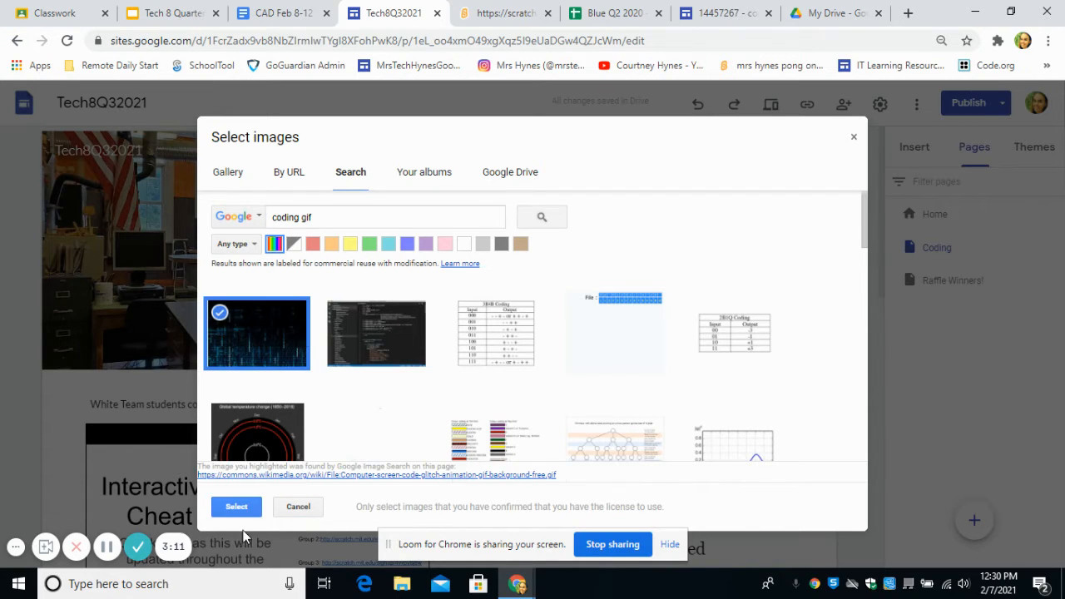
left_click(236, 505)
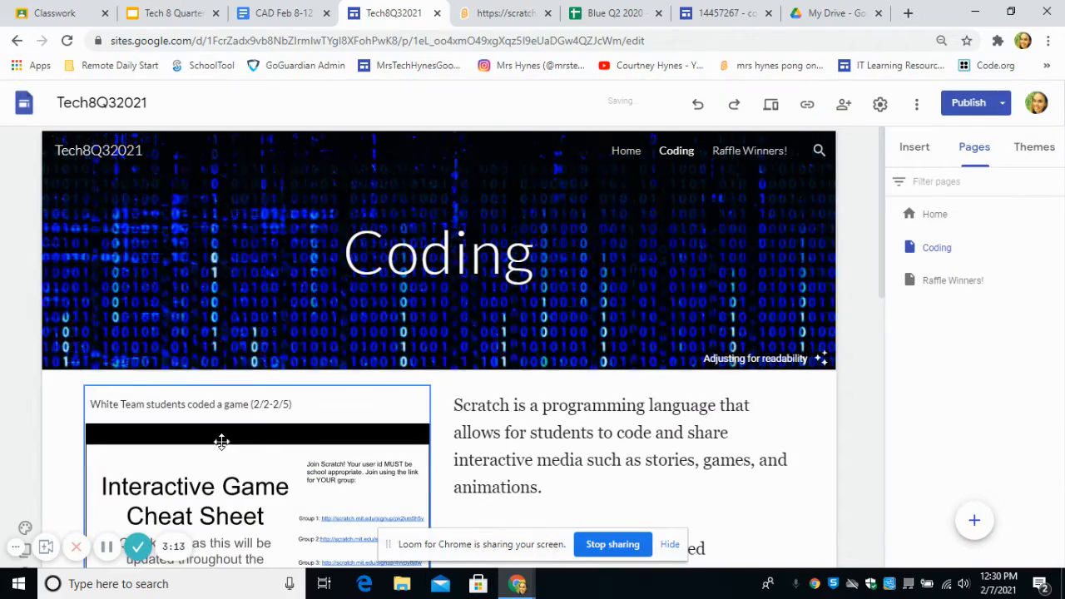
- Review the Coding page's embedded slides and Scratch description, and view the insert options for the empty section below the last paragraph
scroll(348, 343, "down", 1)
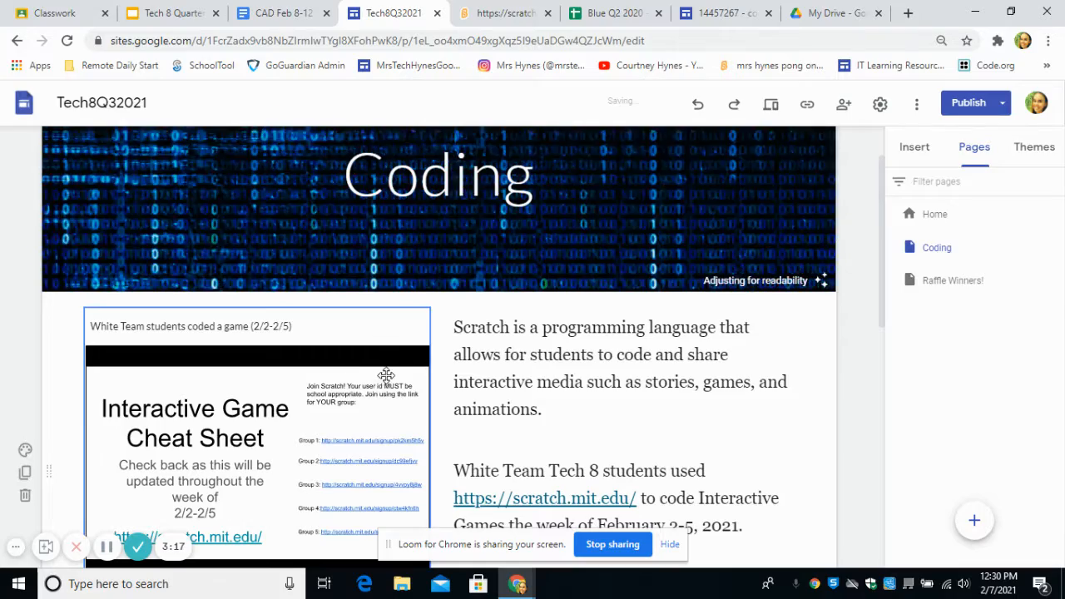
scroll(309, 354, "down", 1)
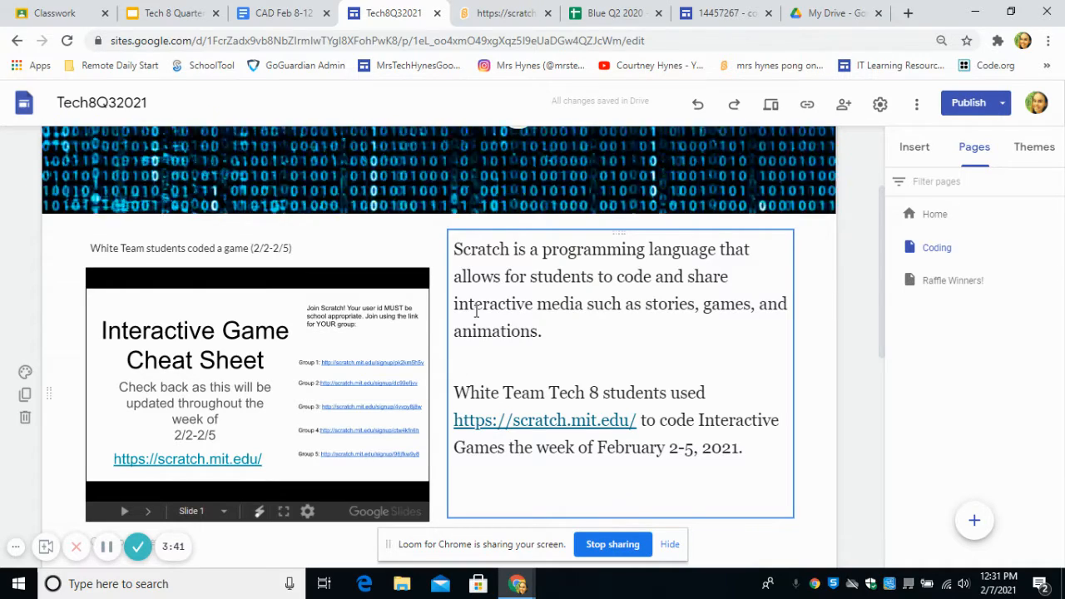
scroll(476, 311, "down", 2)
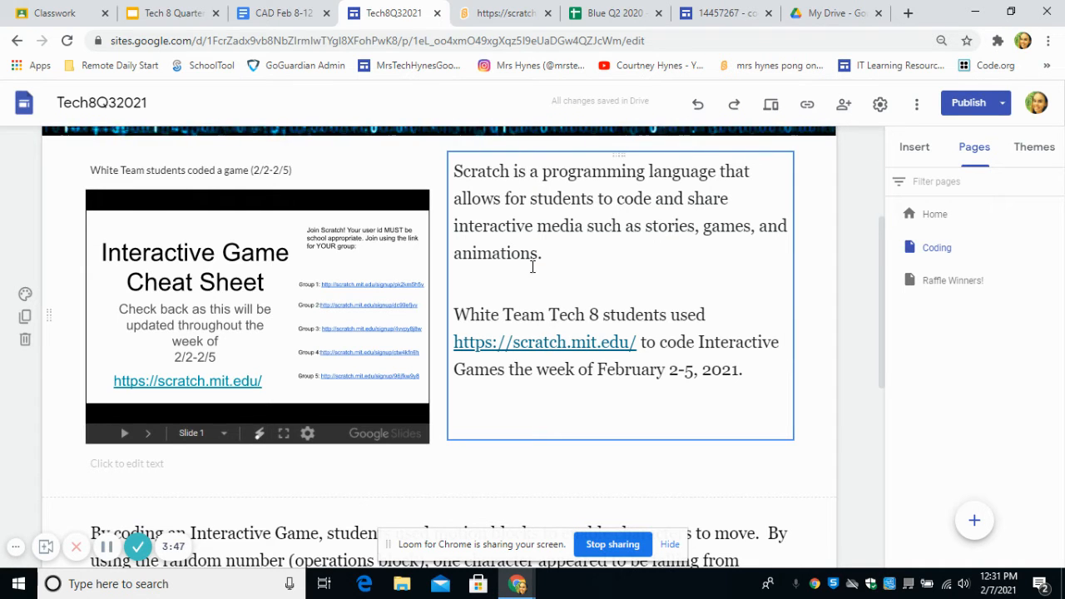
scroll(451, 295, "down", 5)
left_click(206, 432)
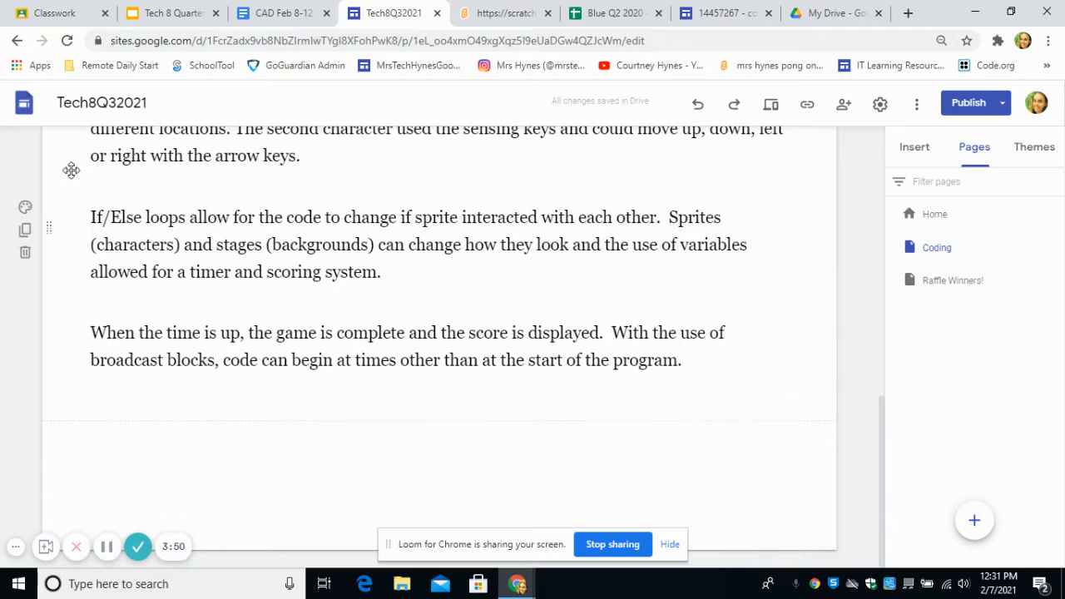
double_click(444, 453)
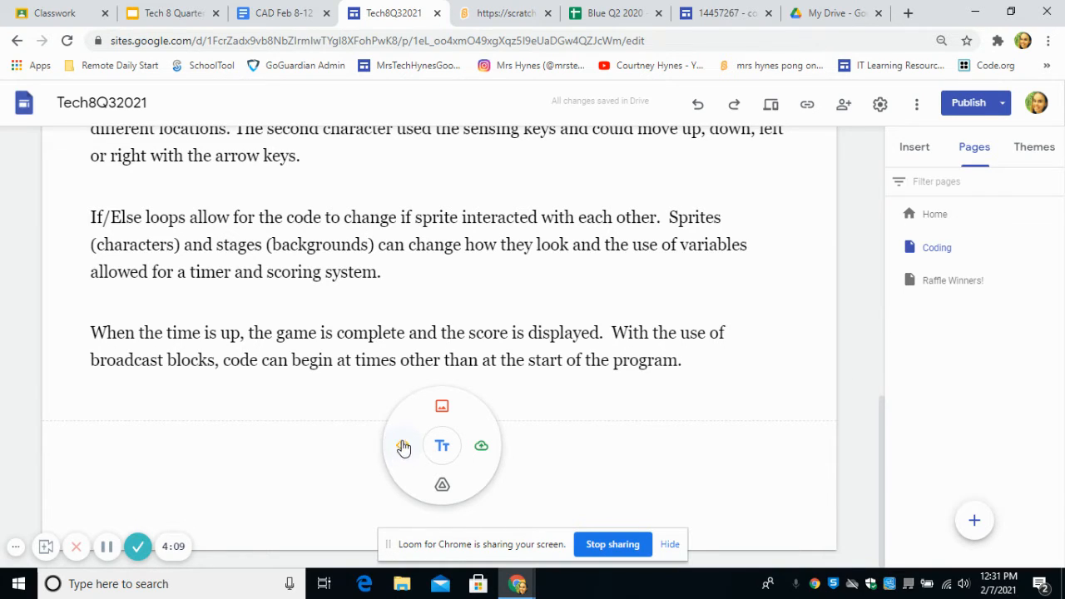
left_click(592, 491)
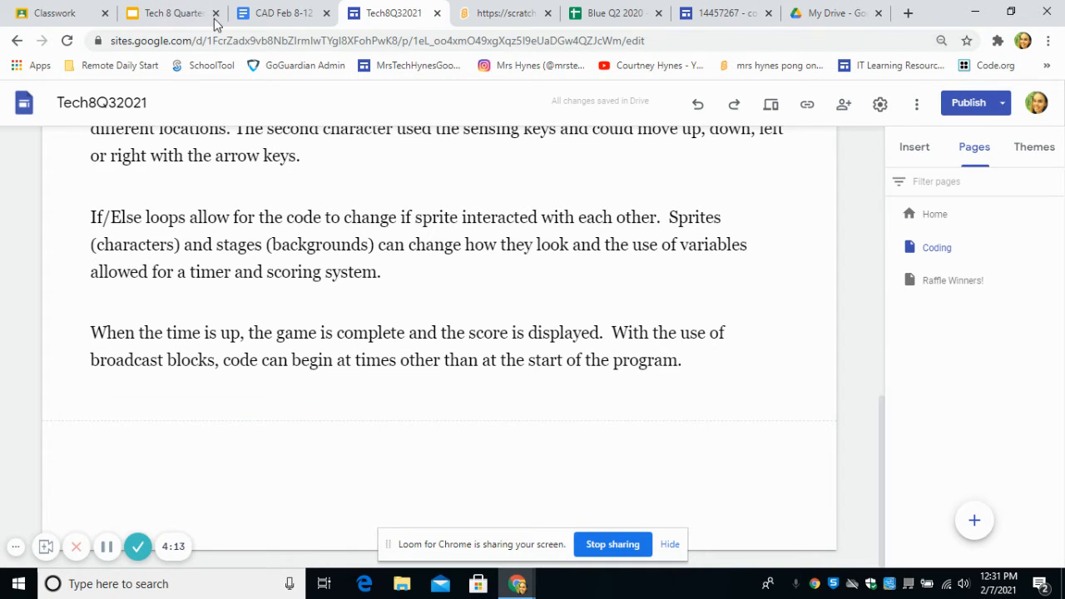
- Switch to the Scratch project page and enter the instructions "Using the arrow keys, capture as many franks as possible in 10 seconds"
left_click(491, 13)
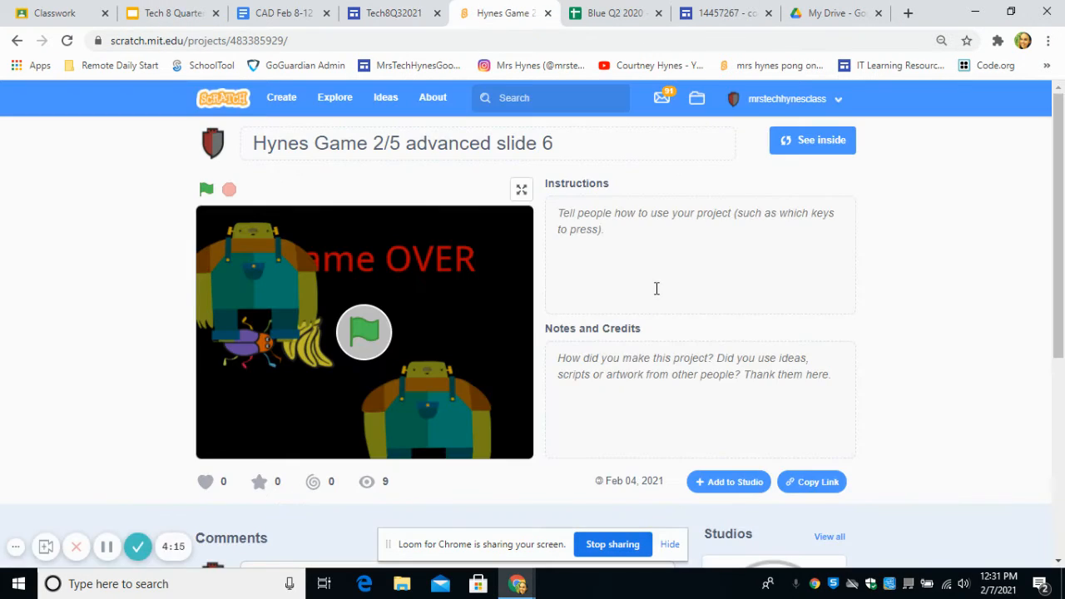
left_click(805, 98)
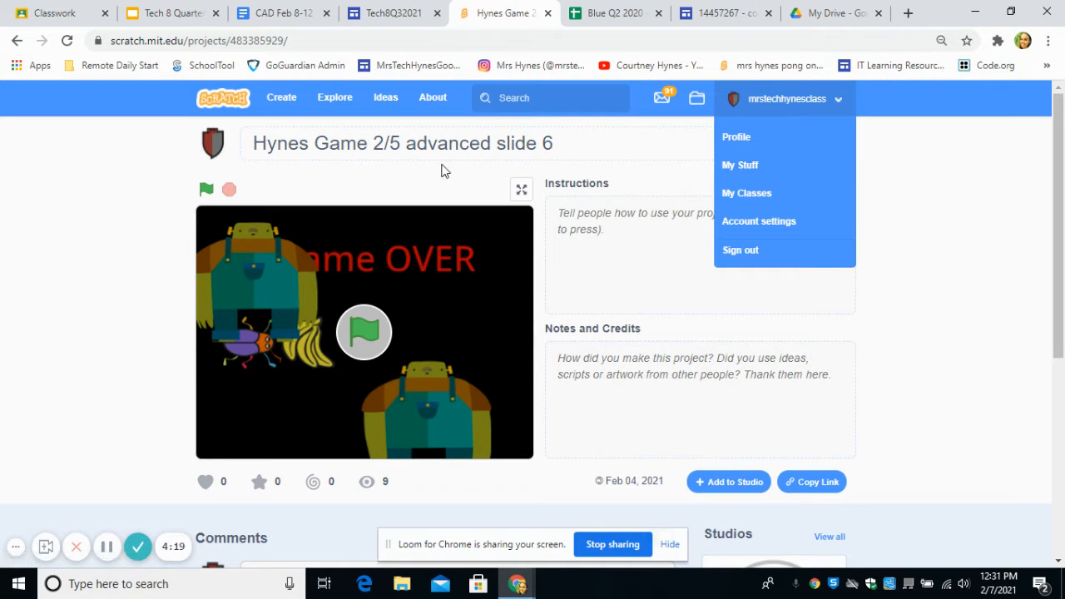
left_click(946, 190)
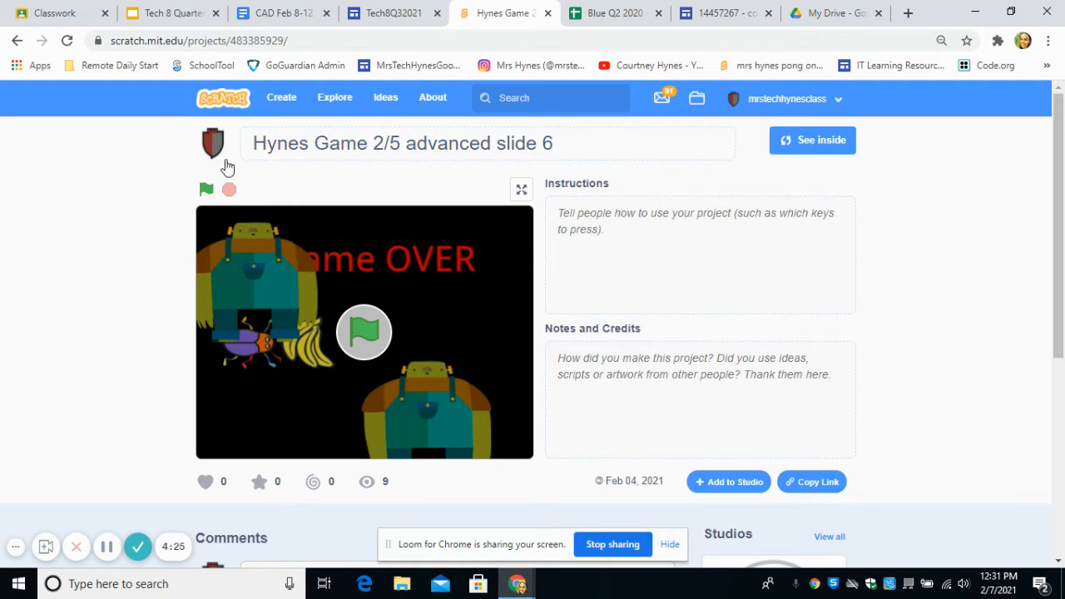
left_click(340, 142)
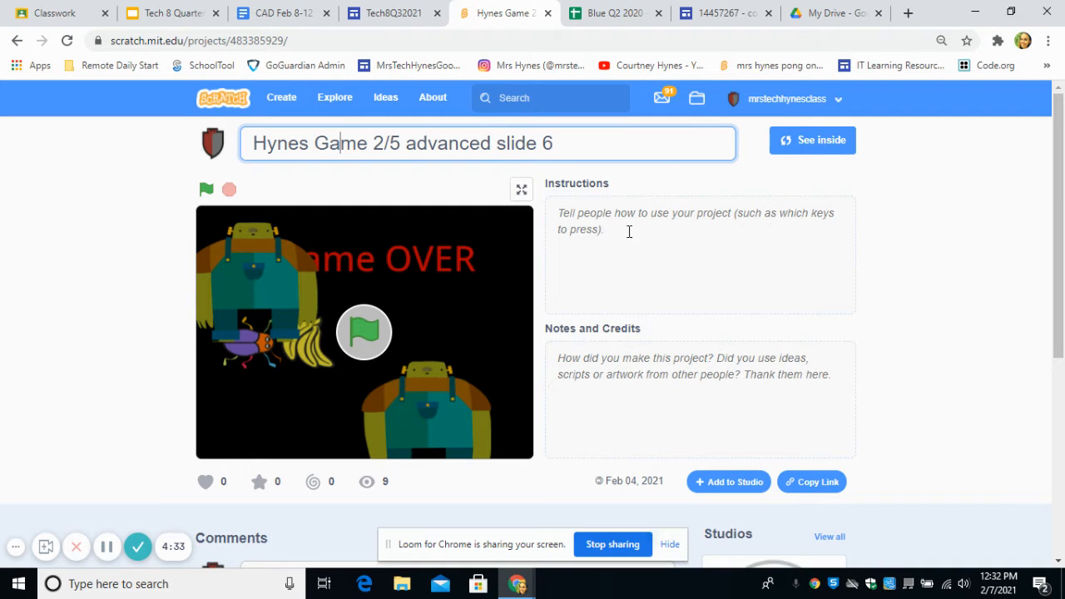
left_click(580, 227)
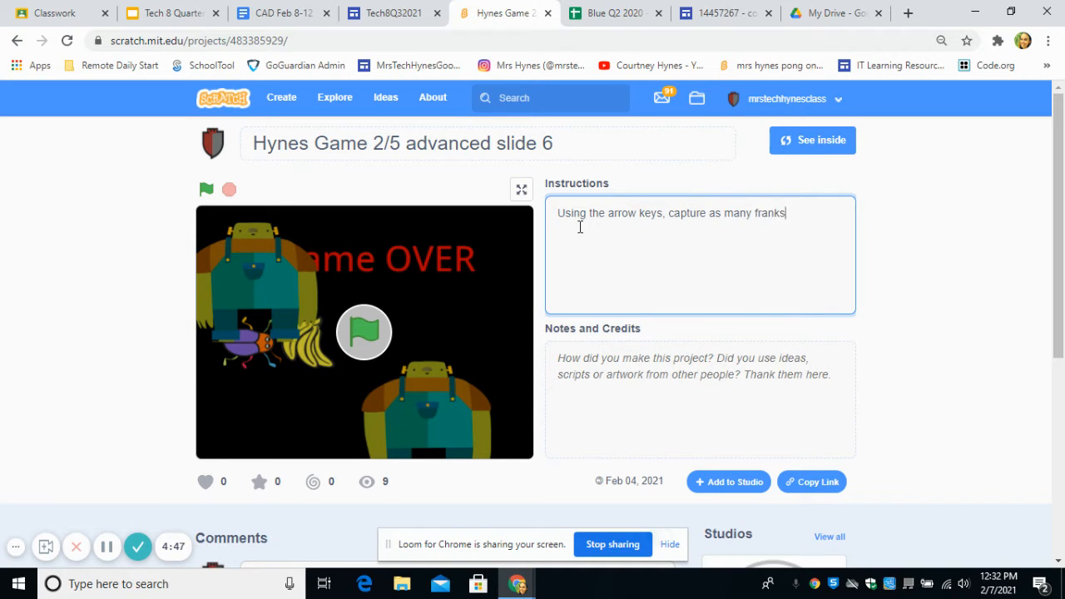
type("e in 10 seconds")
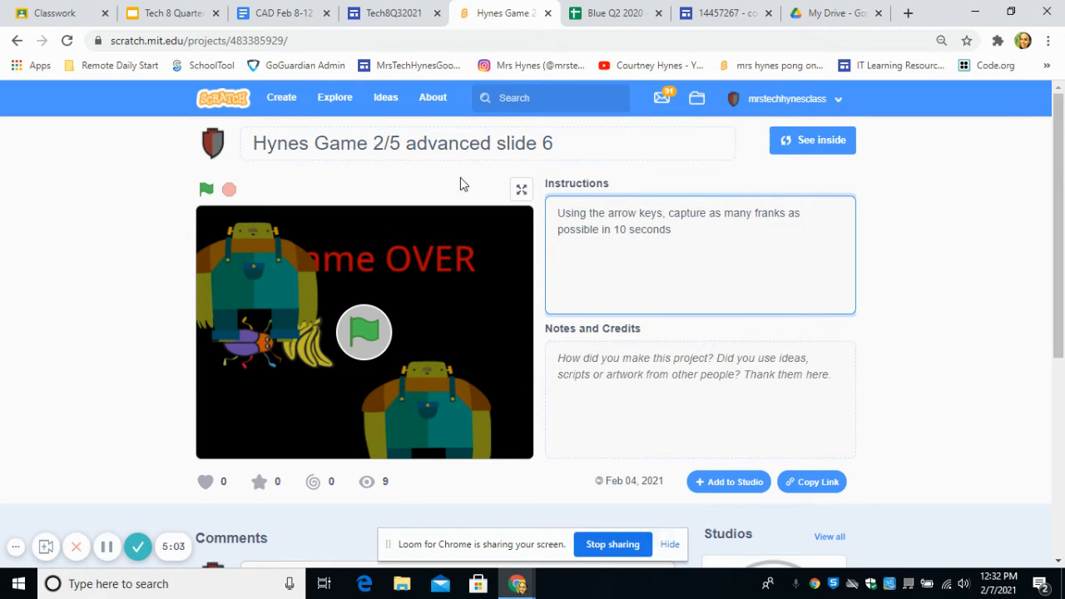
- Test-run the game inside the Scratch project editor and return to the project page
left_click(842, 143)
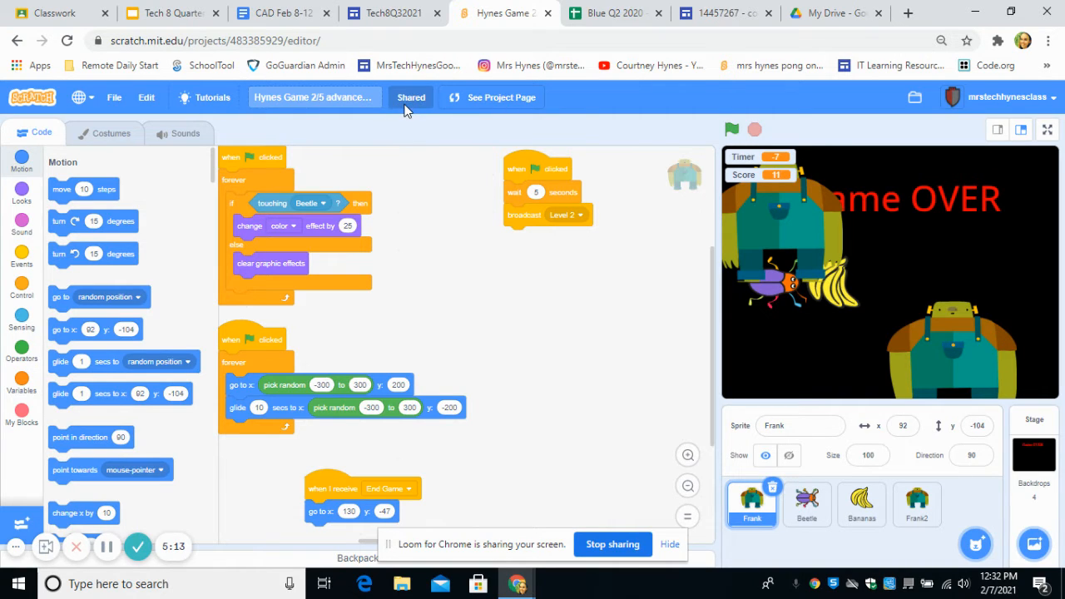
left_click(732, 133)
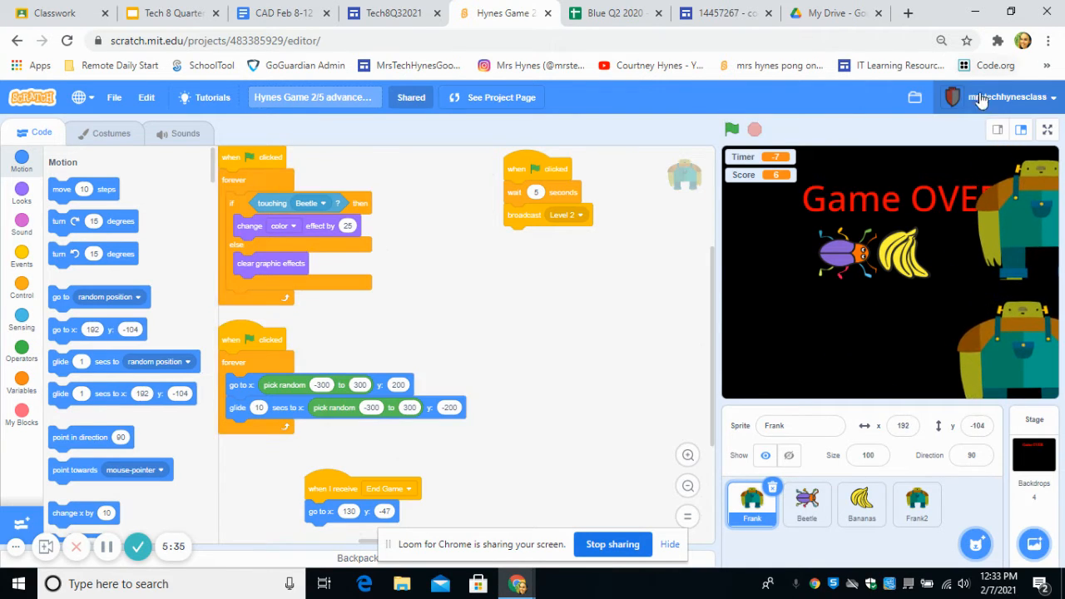
left_click(499, 98)
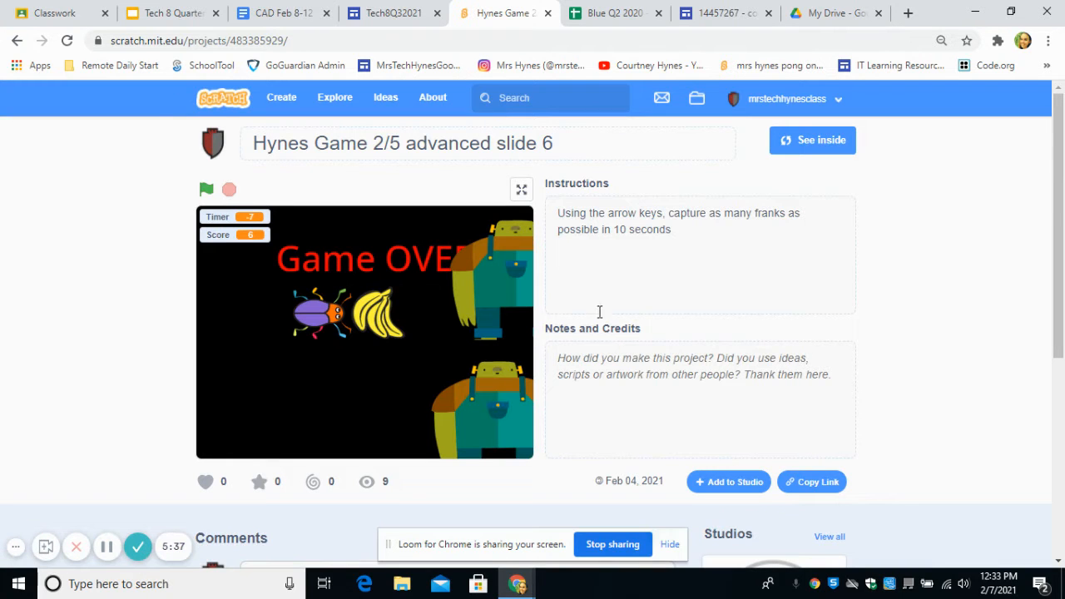
- Choose the w2 studio for the game project and confirm the studio selection
left_click(714, 482)
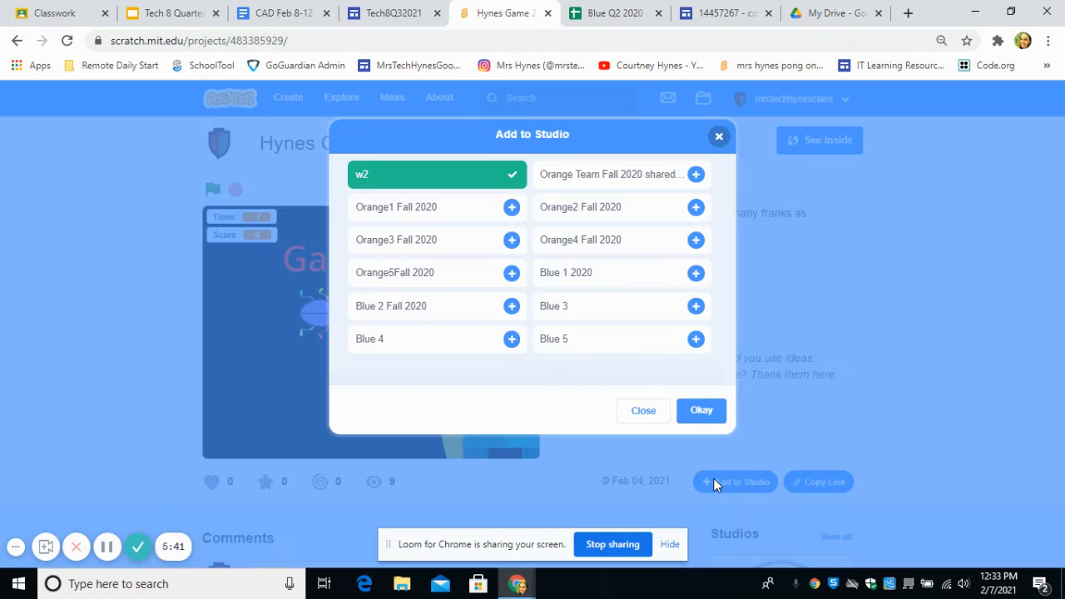
left_click(373, 181)
left_click(699, 411)
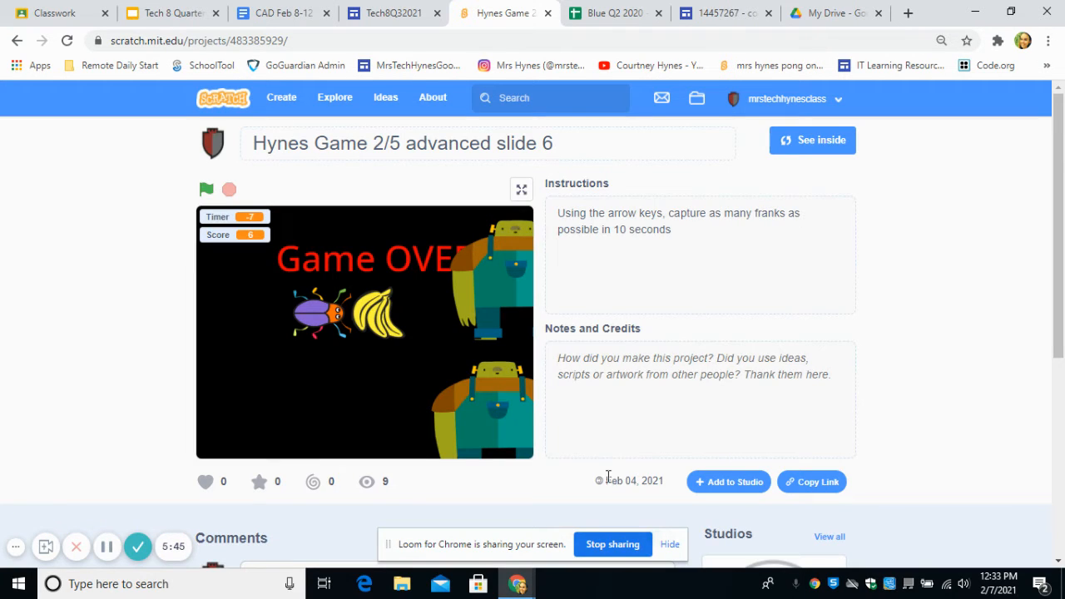
- Copy the web link of the Scratch game project
left_click(802, 482)
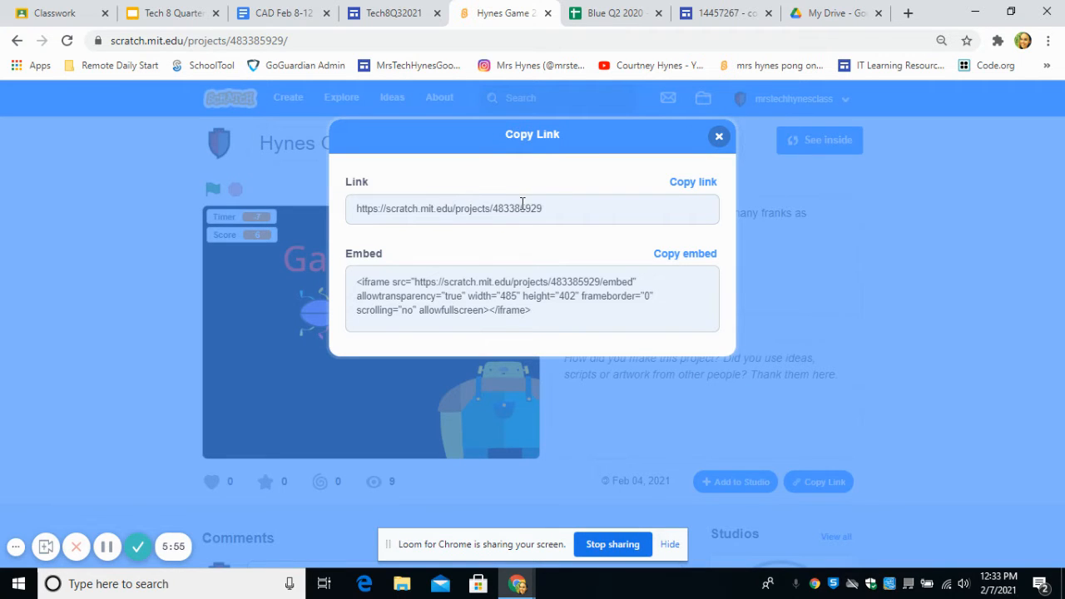
left_click_drag(574, 211, 372, 215)
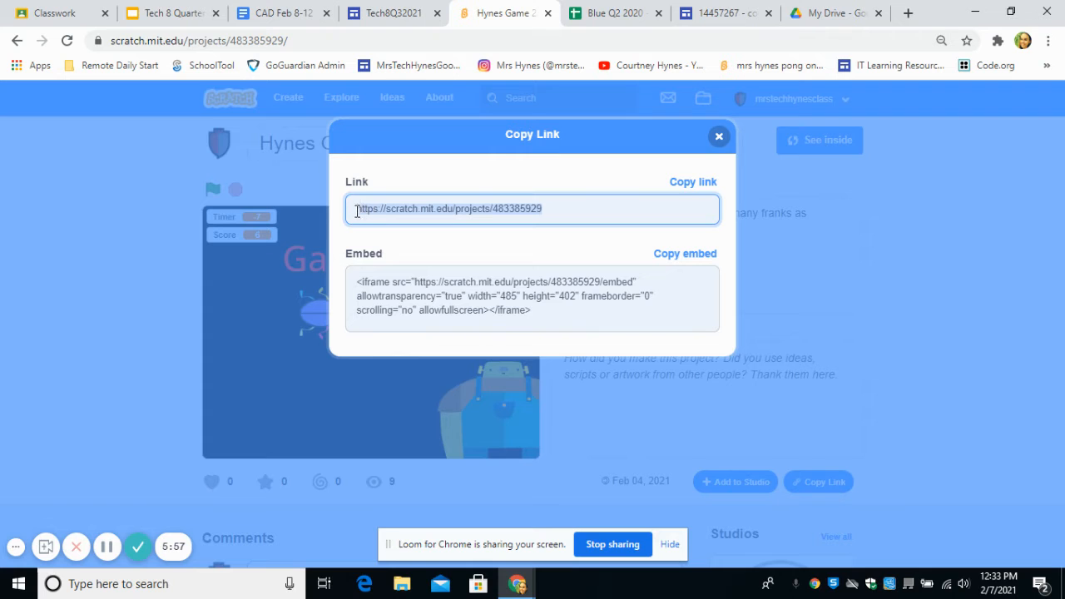
left_click(693, 185)
- Switch to the Tech8Q32021 site and insert the copied Scratch project URL as a web embed below the last paragraph
left_click(389, 13)
double_click(396, 458)
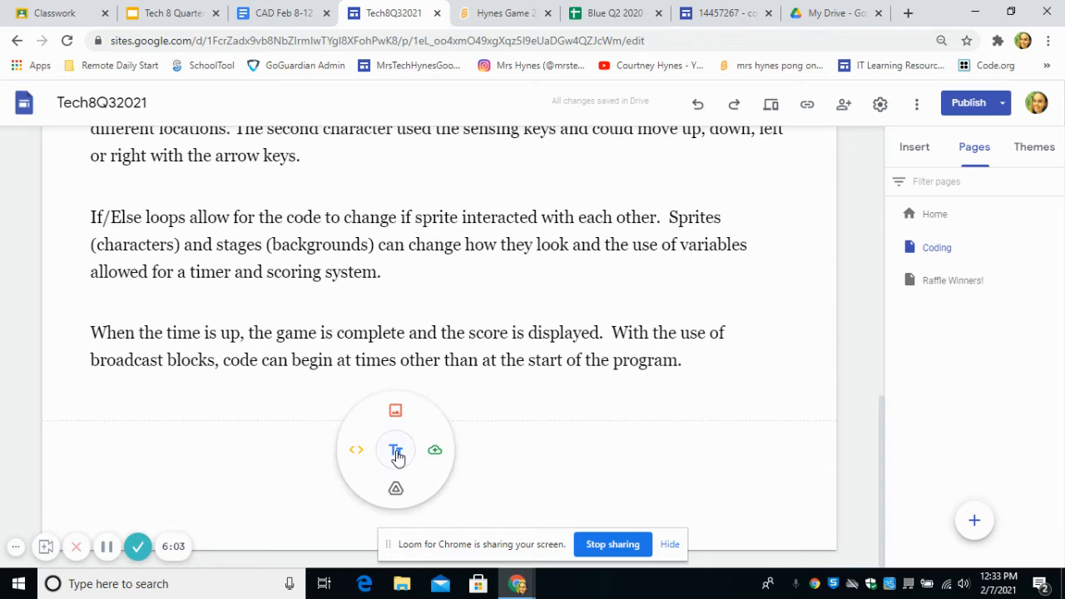
left_click(354, 450)
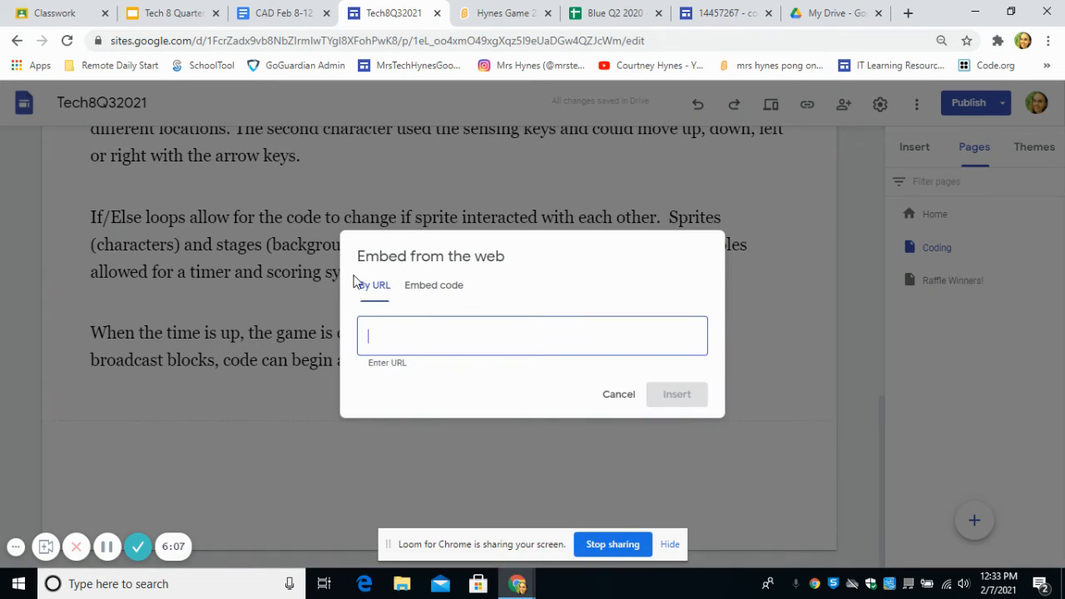
key("ctrl+v")
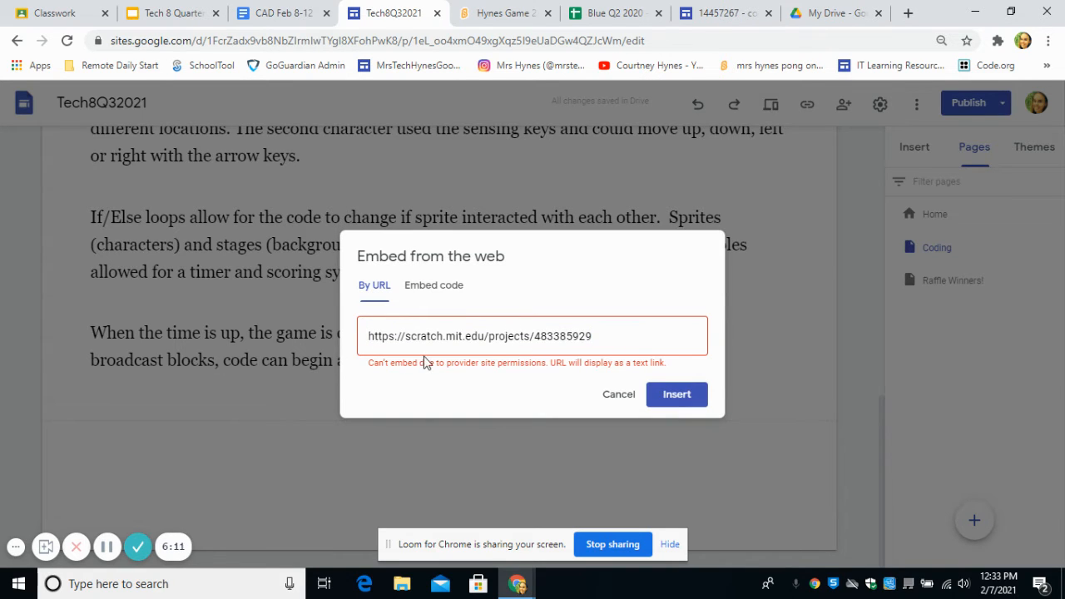
left_click(682, 398)
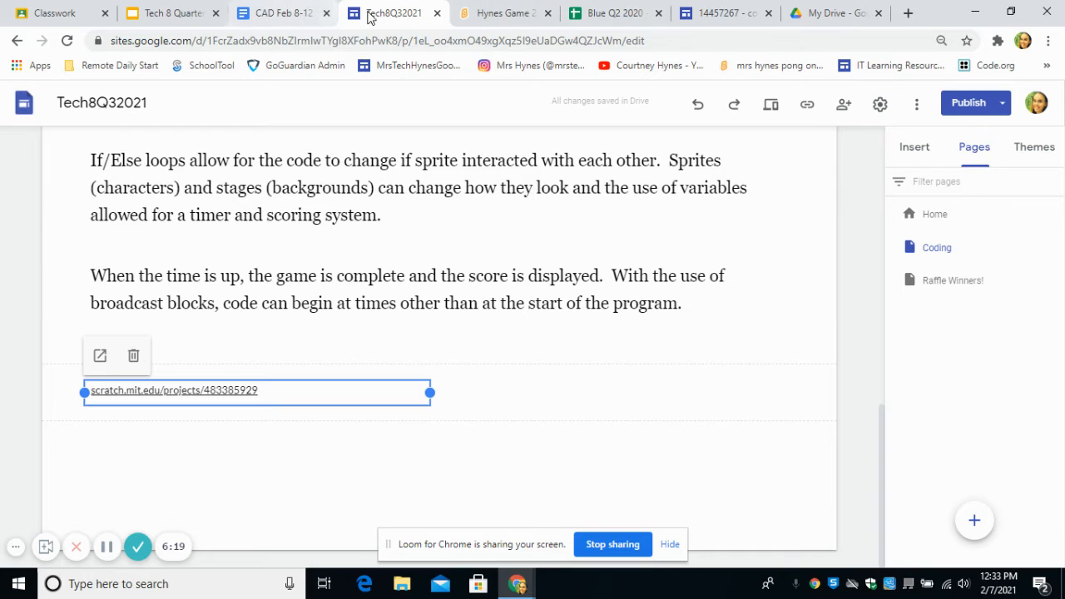
- Copy the game's embed code from the Scratch project page and return to the site's Coding page
left_click(503, 13)
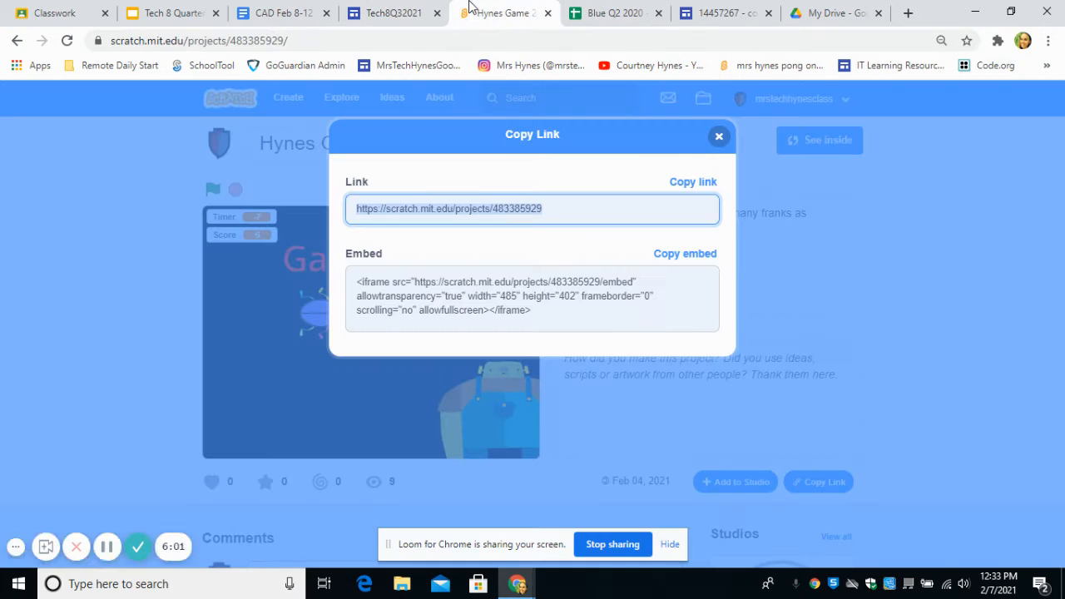
left_click(686, 258)
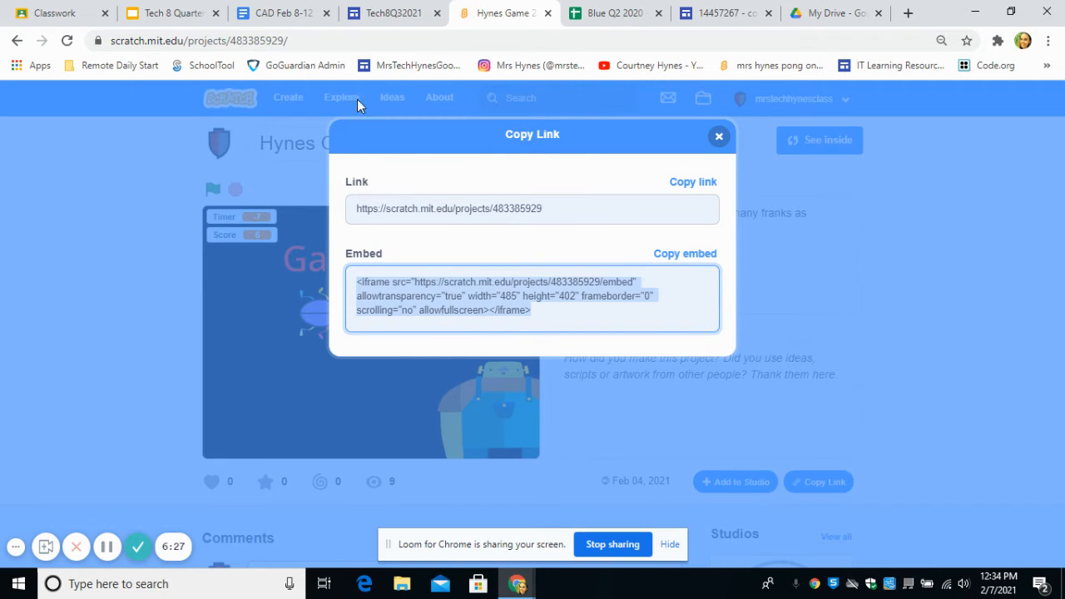
left_click(367, 7)
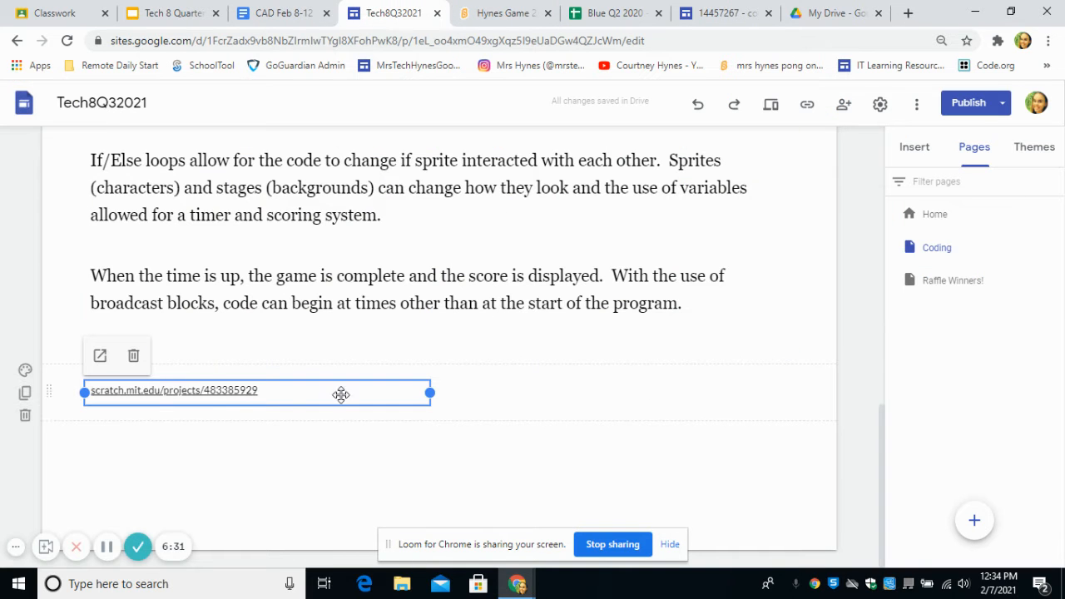
- Embed the Scratch game from its copied iframe code in the empty section below the project link
double_click(195, 437)
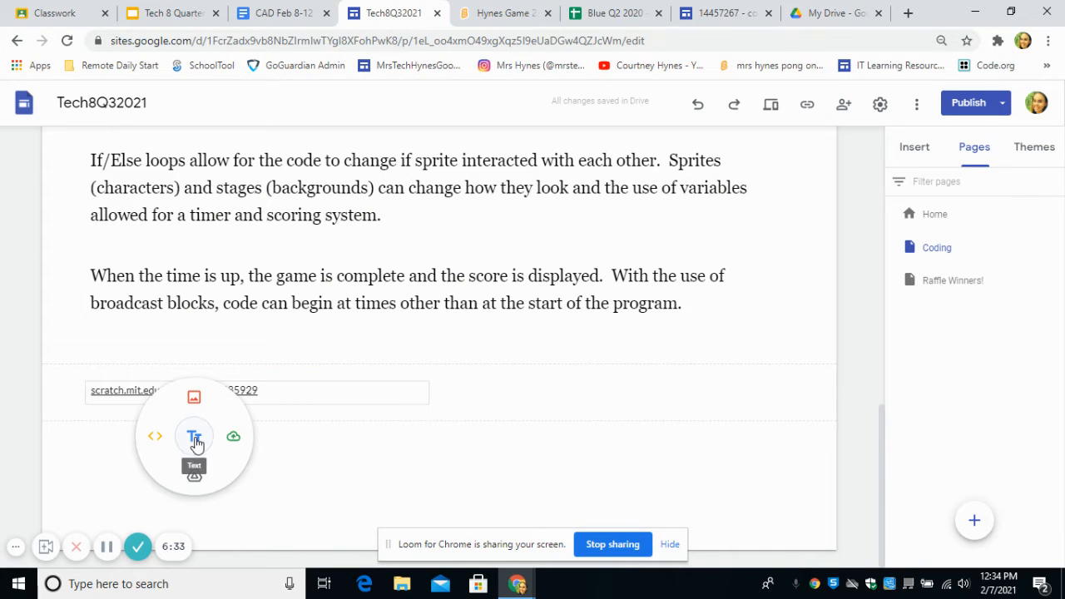
left_click(160, 439)
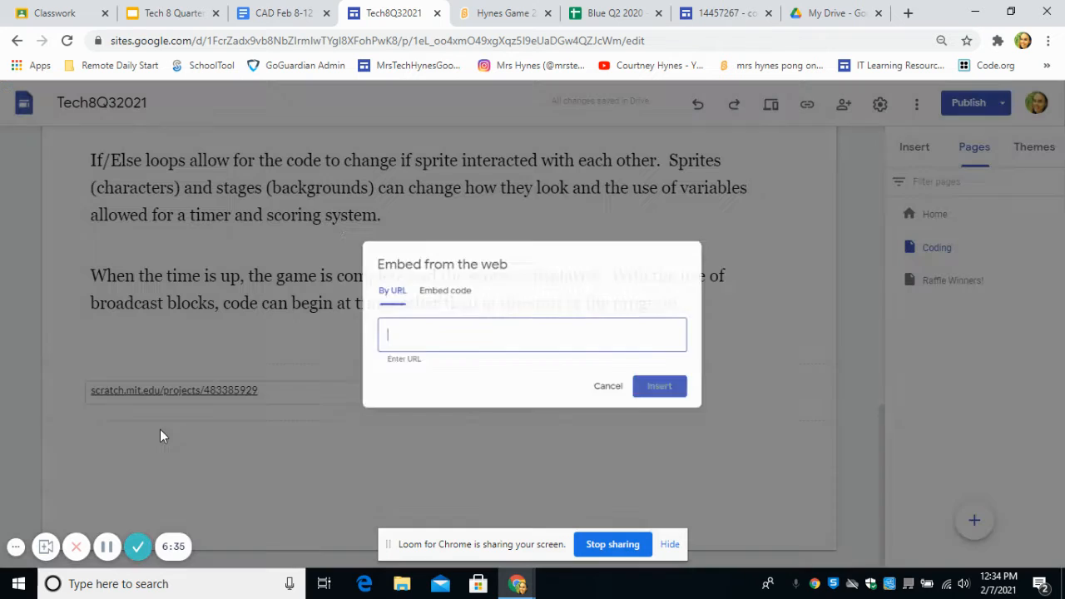
left_click(428, 285)
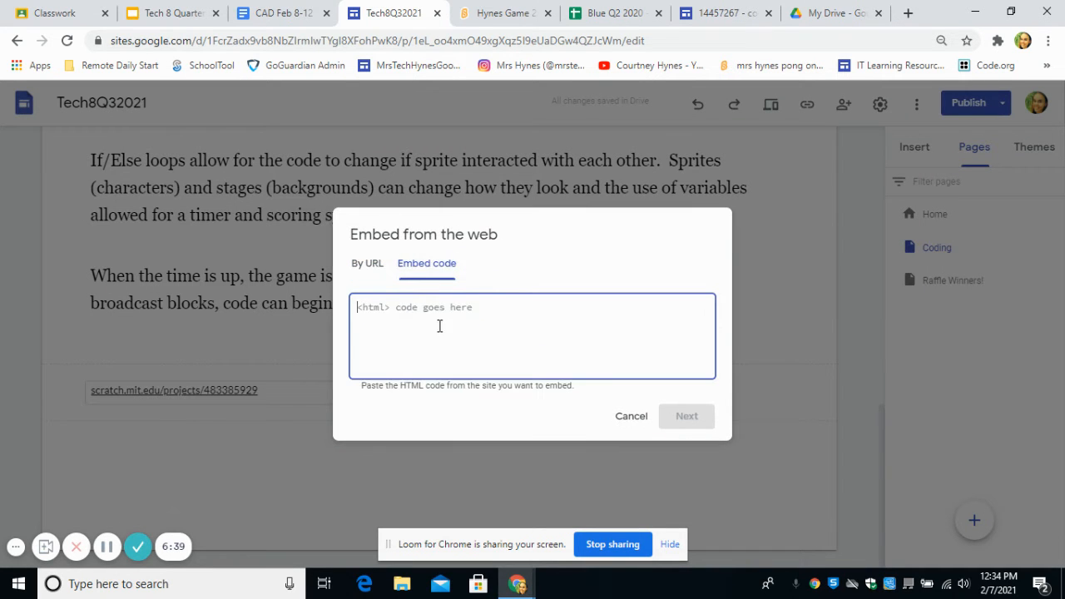
right_click(425, 323)
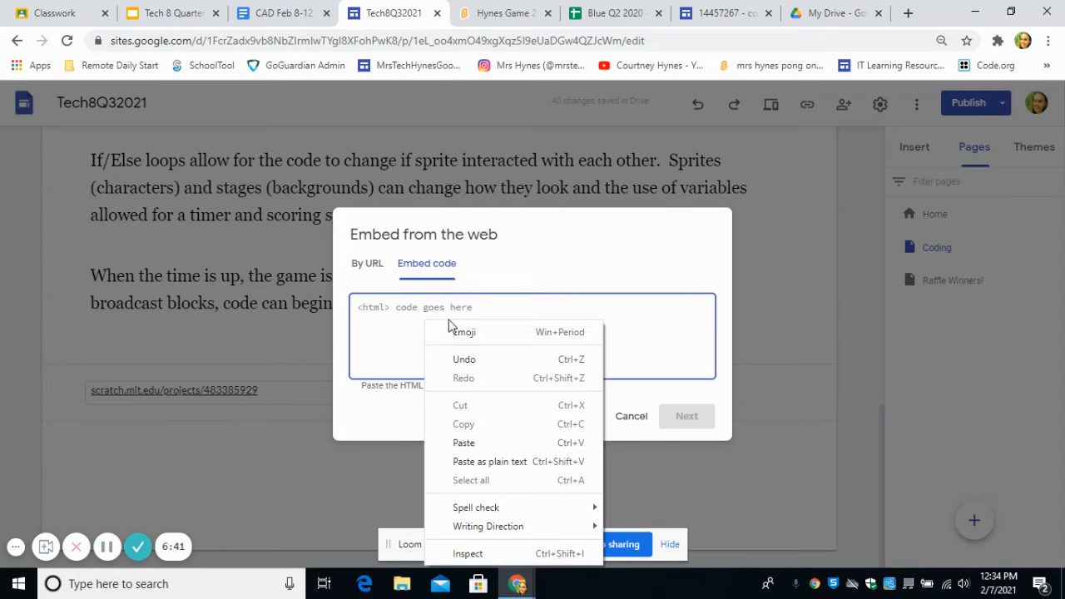
left_click(468, 443)
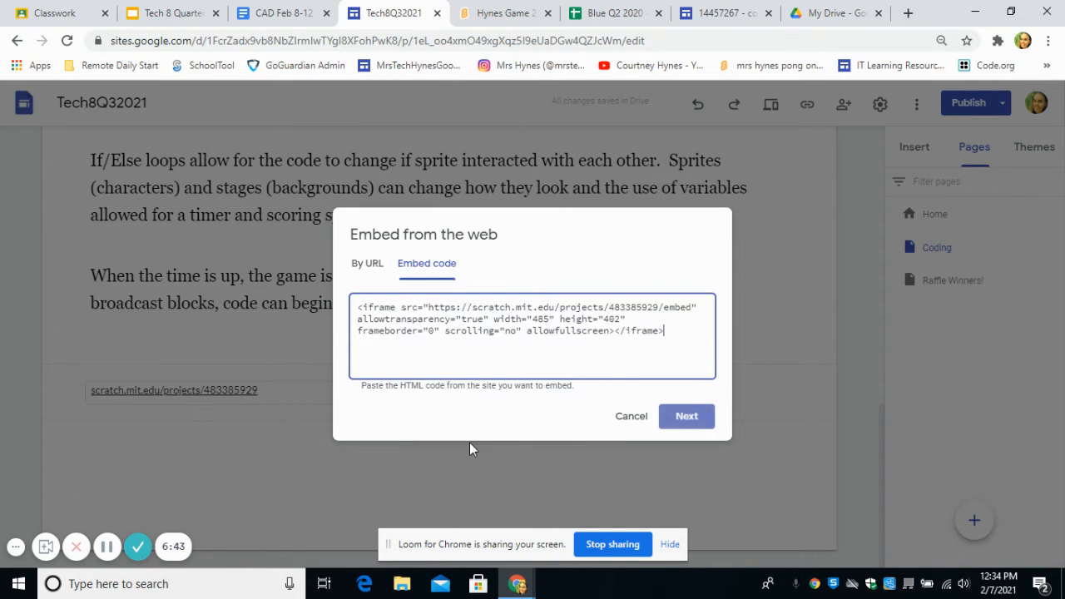
left_click(685, 416)
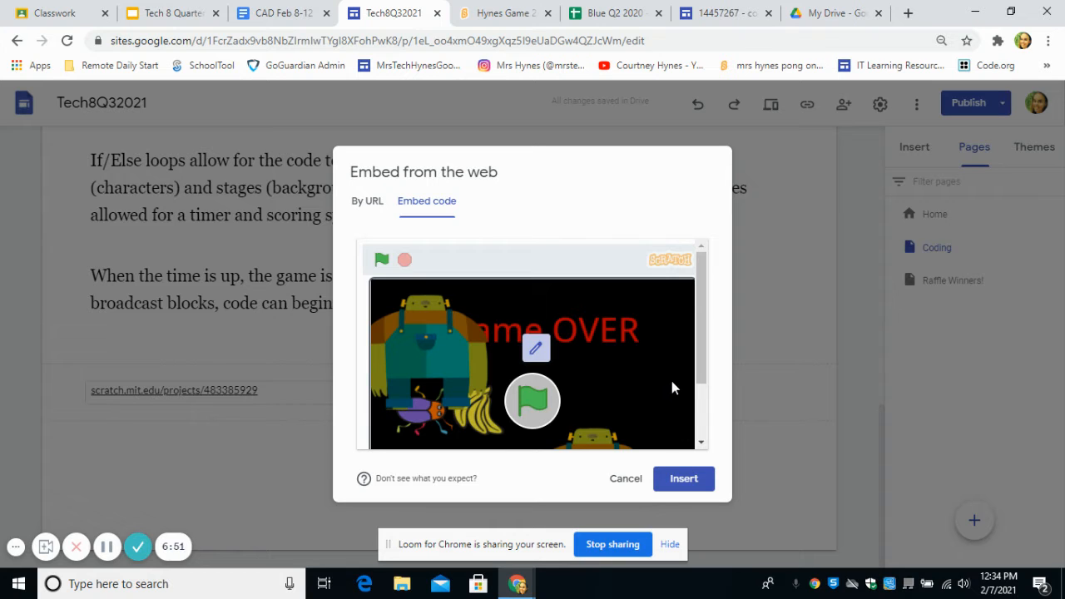
left_click(695, 478)
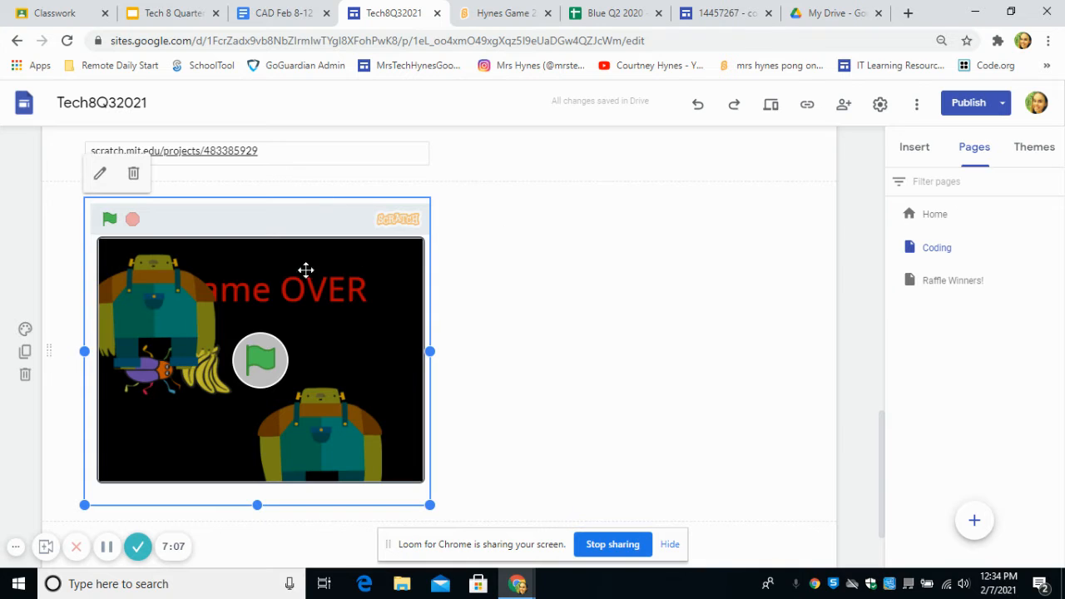
- Review the Coding page from the embedded slides through the description paragraphs to the embedded game
scroll(426, 291, "up", 10)
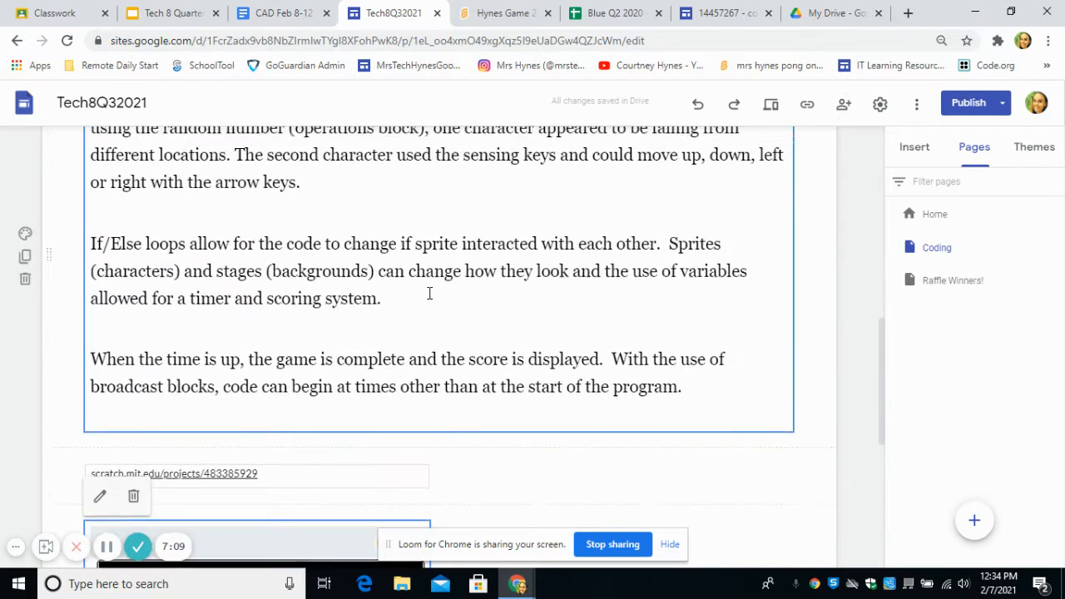
scroll(425, 293, "up", 1)
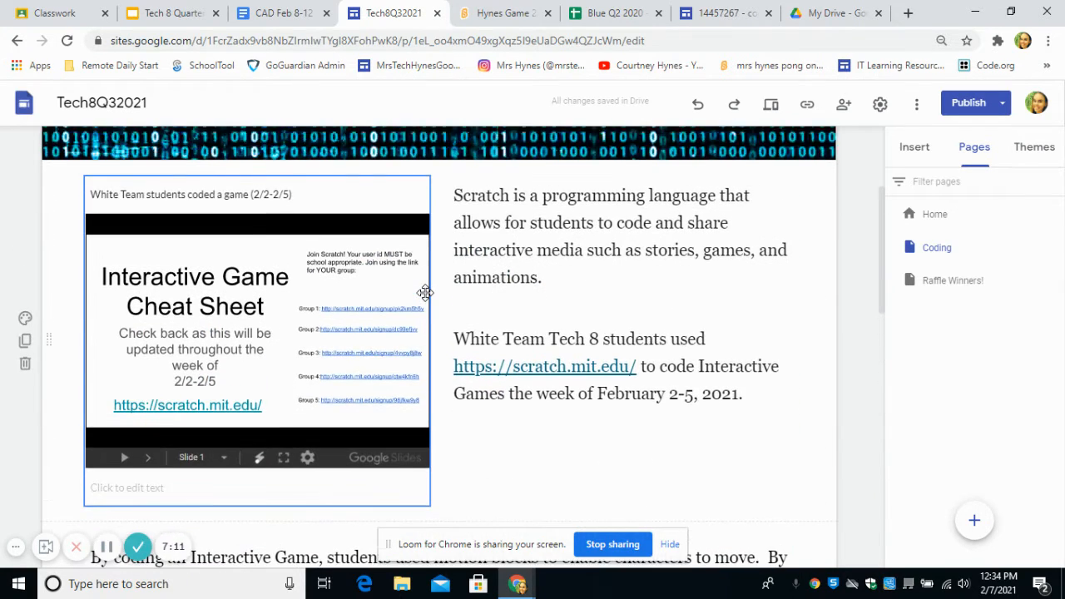
scroll(424, 292, "down", 4)
scroll(221, 252, "down", 2)
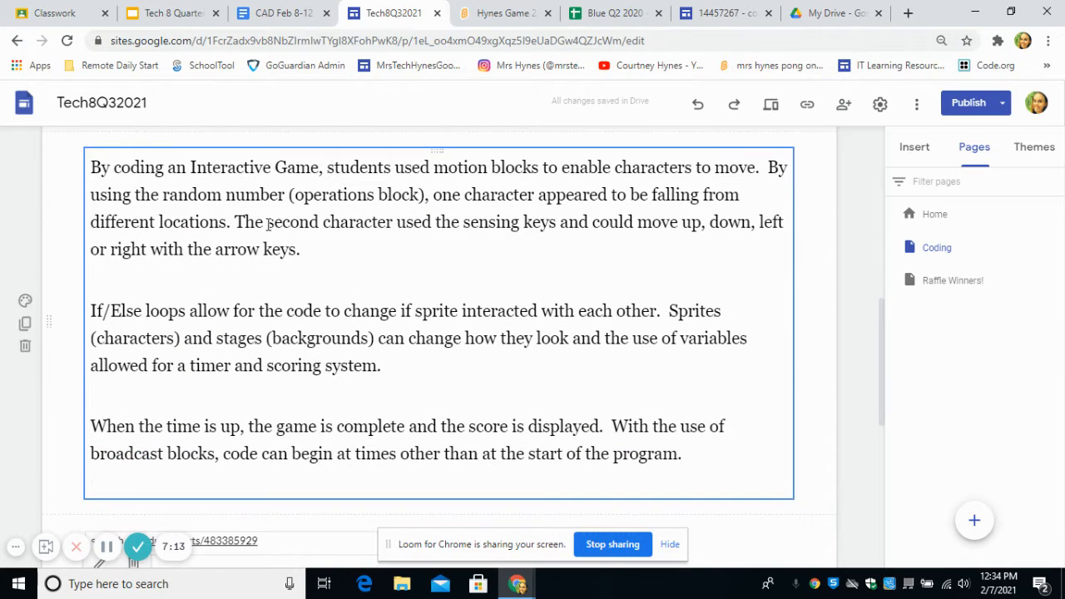
scroll(383, 401, "down", 2)
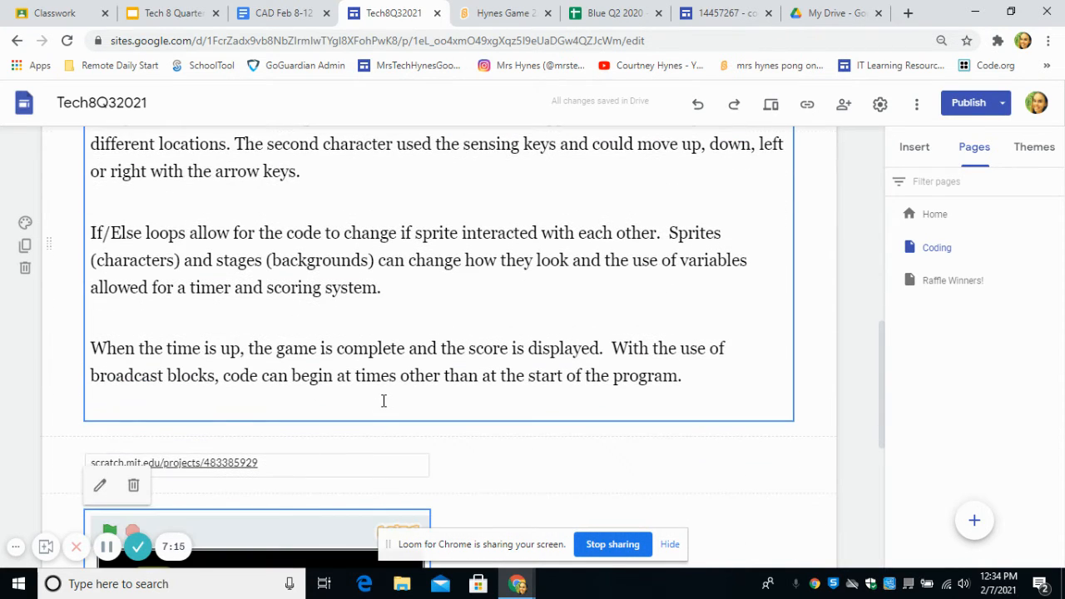
scroll(324, 420, "down", 4)
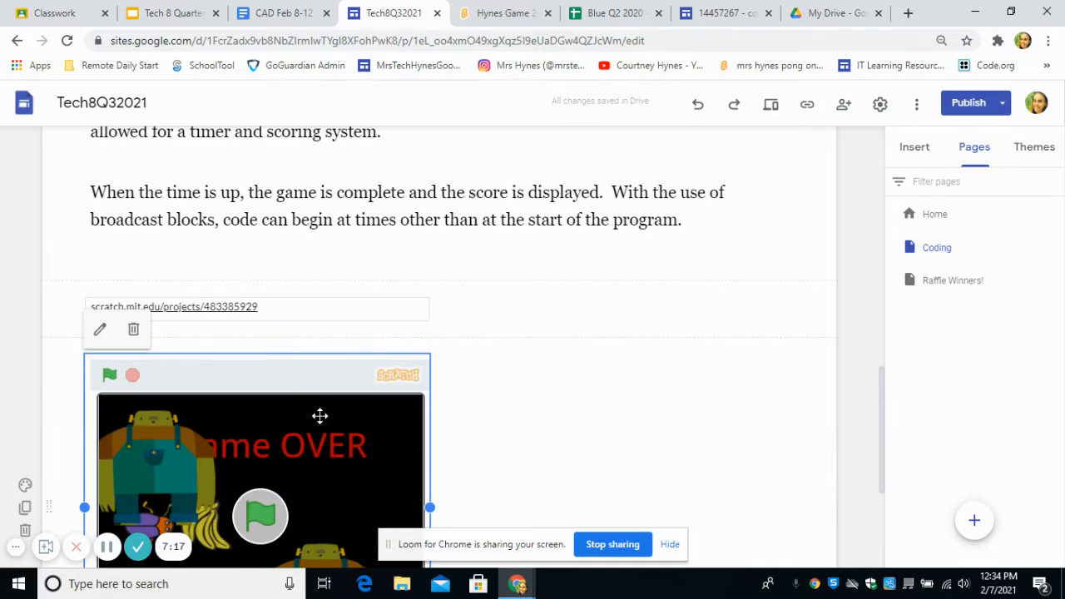
scroll(233, 405, "down", 4)
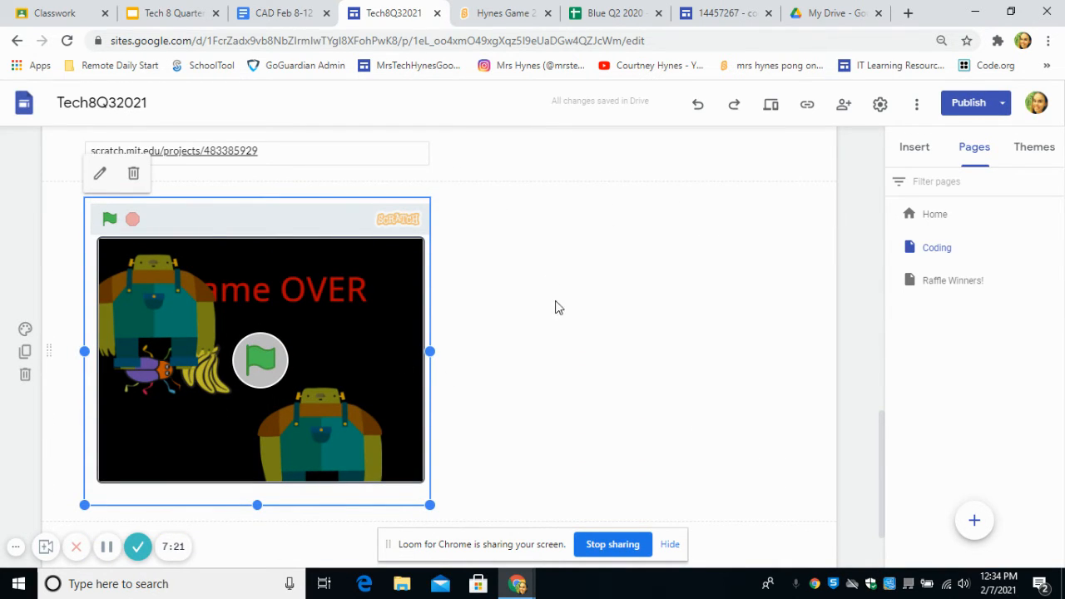
- Add a text box beside the embedded game and enter "In this interactive game, the beatle is controlled with the arrow keys and"
double_click(568, 241)
left_click(568, 232)
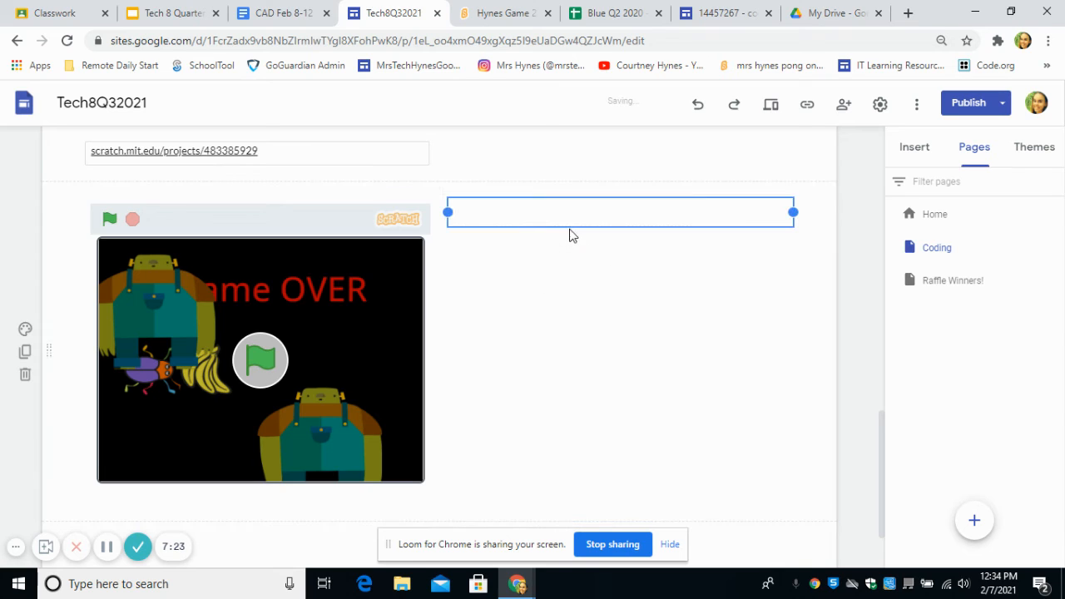
type("In this ")
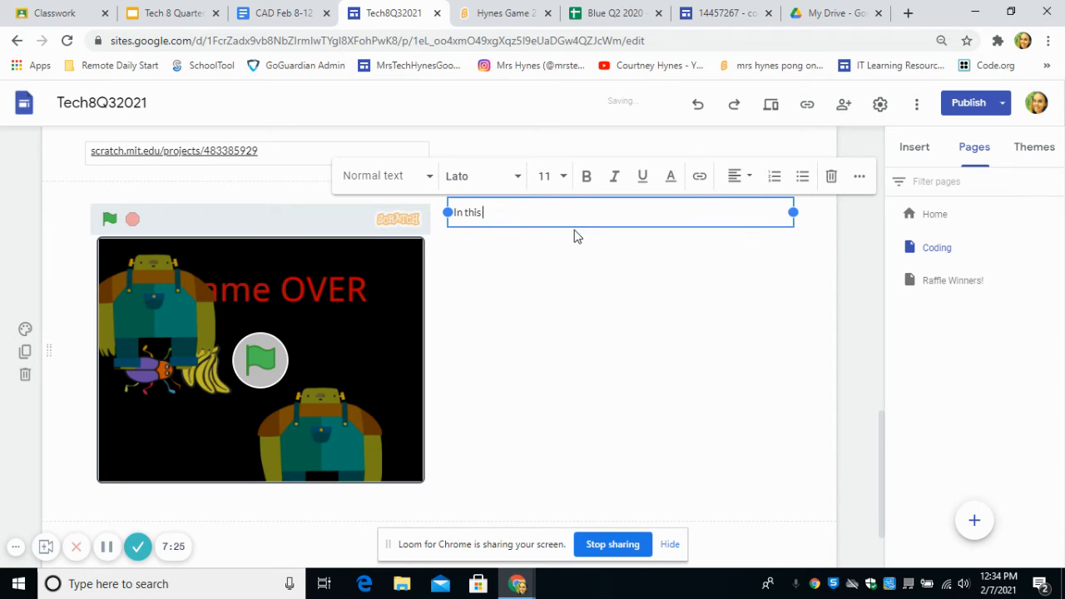
type("interactive game, the beatle is controlled with")
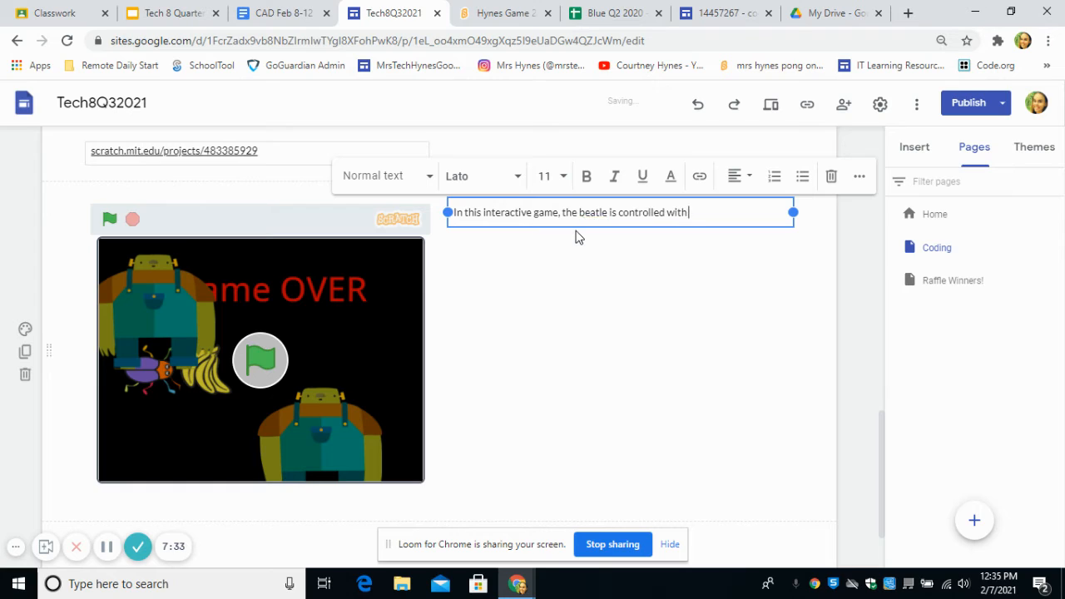
type("the arrow keys and has")
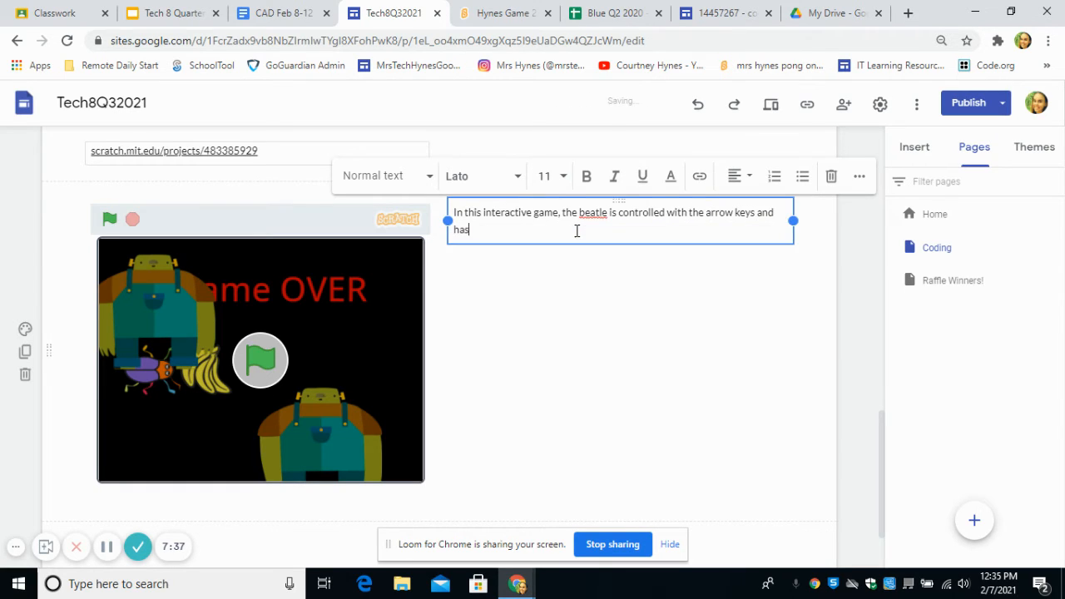
type("gets points for catching Frank as he falls from")
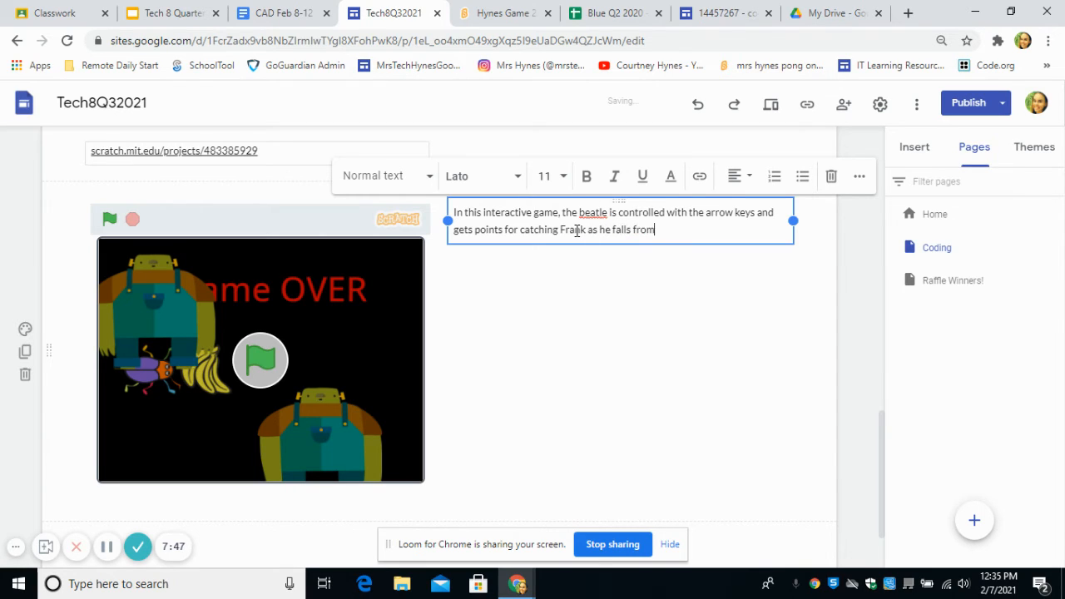
type(" the ss")
- Complete the game description with "gets points for catching Frank as he falls from the sky."
key("BackSpace")
type("ky.")
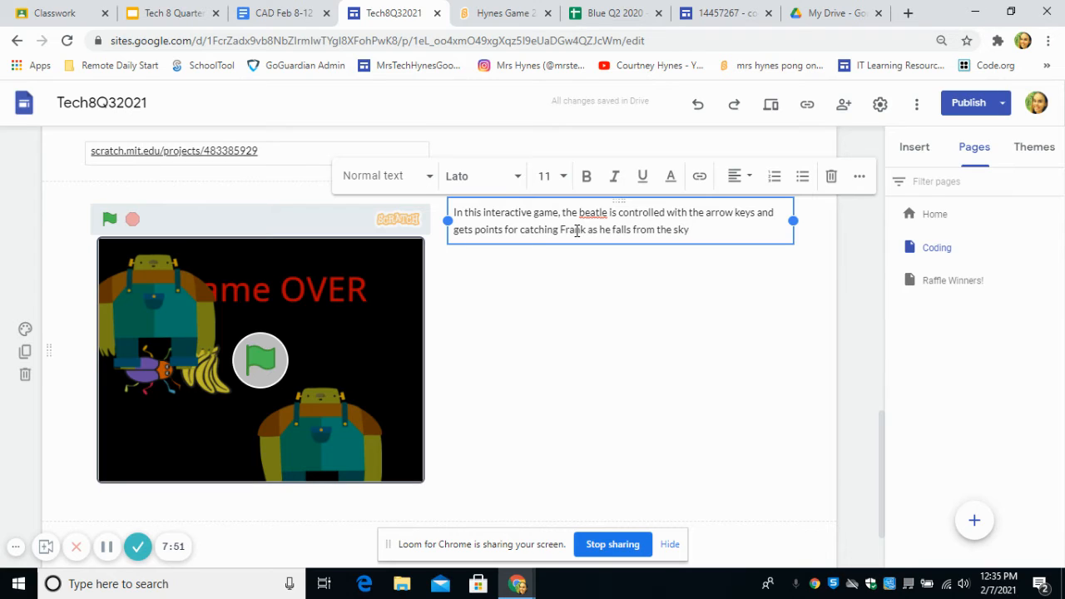
- Correct the misspelled word "beatle" to "beetle" in the game description
right_click(610, 213)
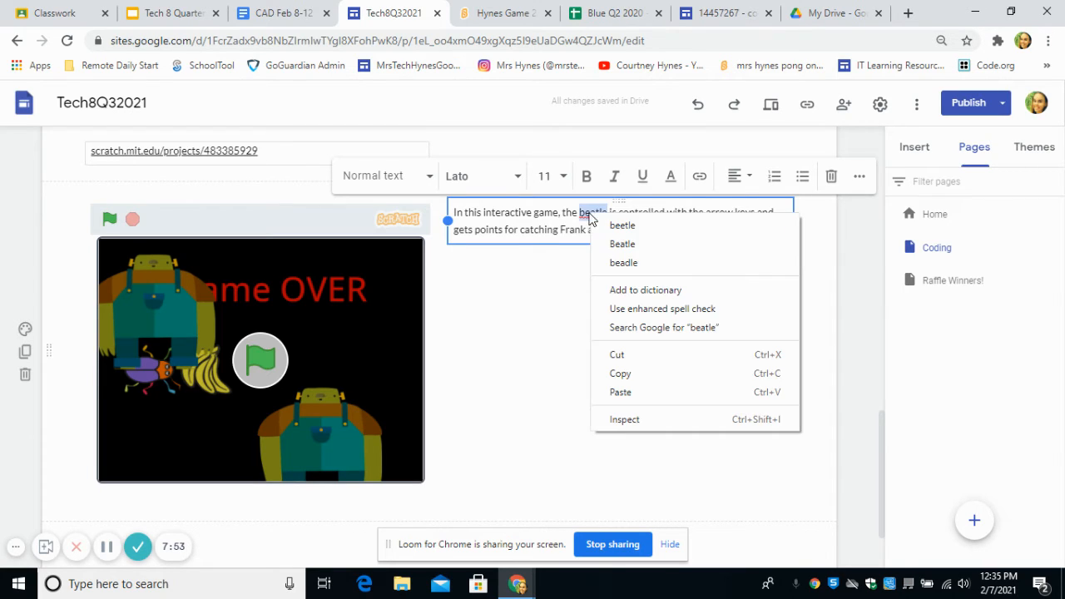
left_click(624, 226)
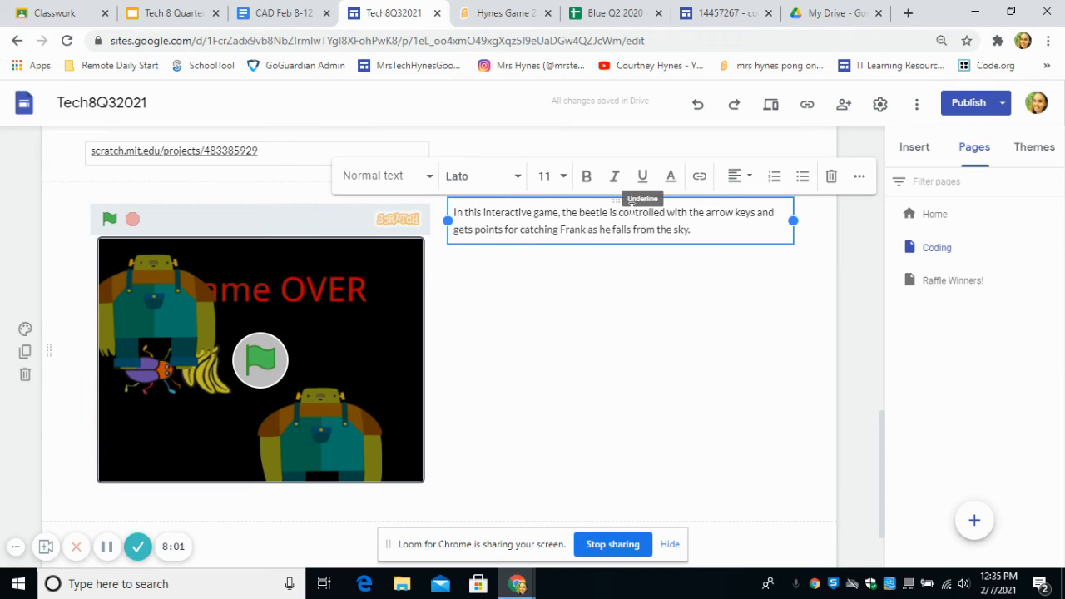
left_click(583, 296)
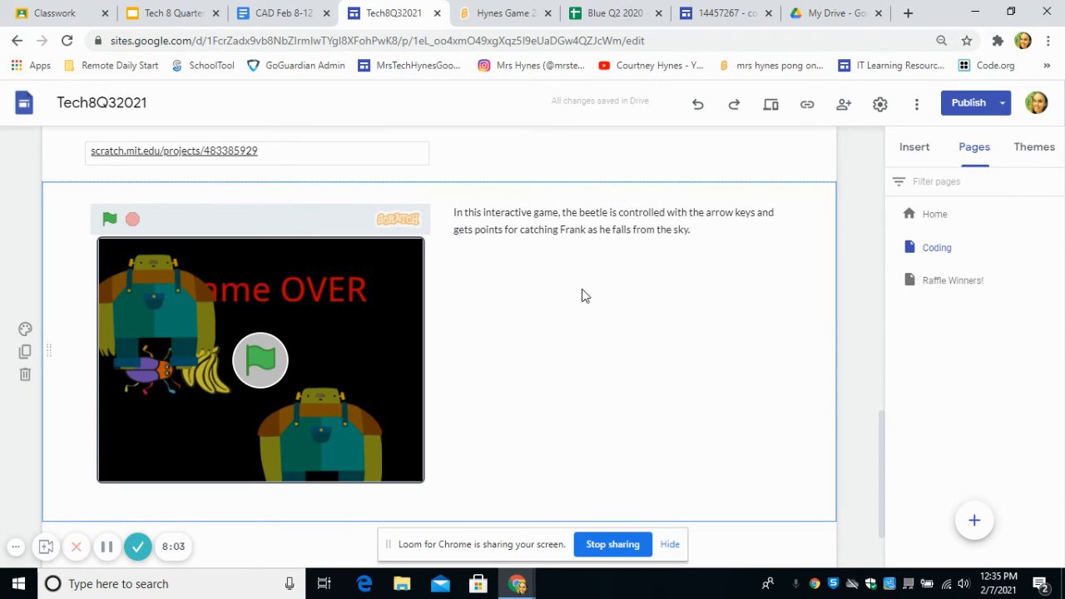
left_click(689, 226)
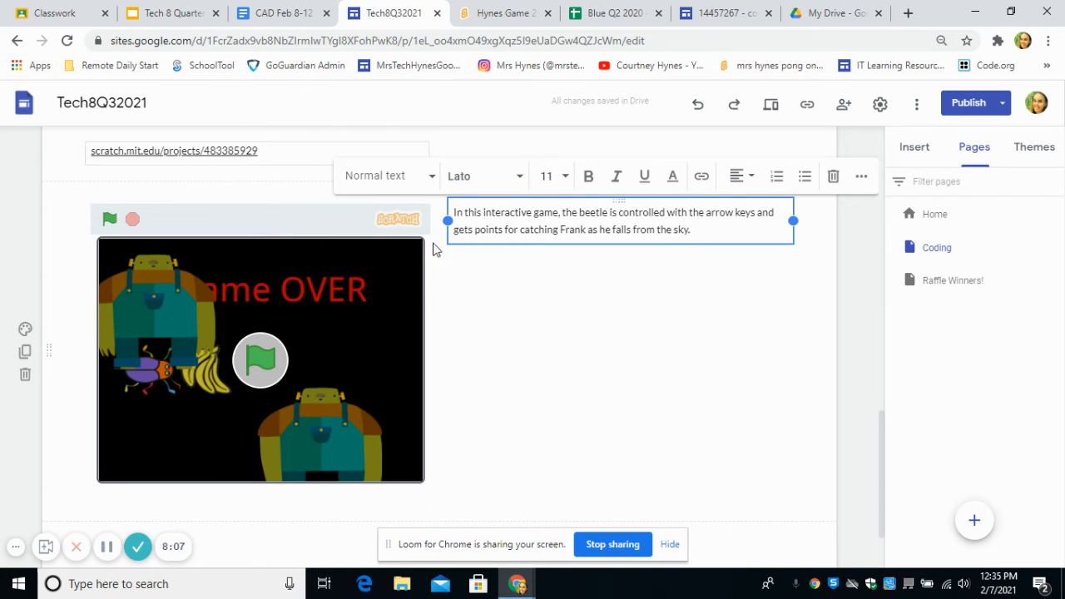
- Switch to the example site's coding basics page and examine its project link, embedded game and description
left_click(726, 12)
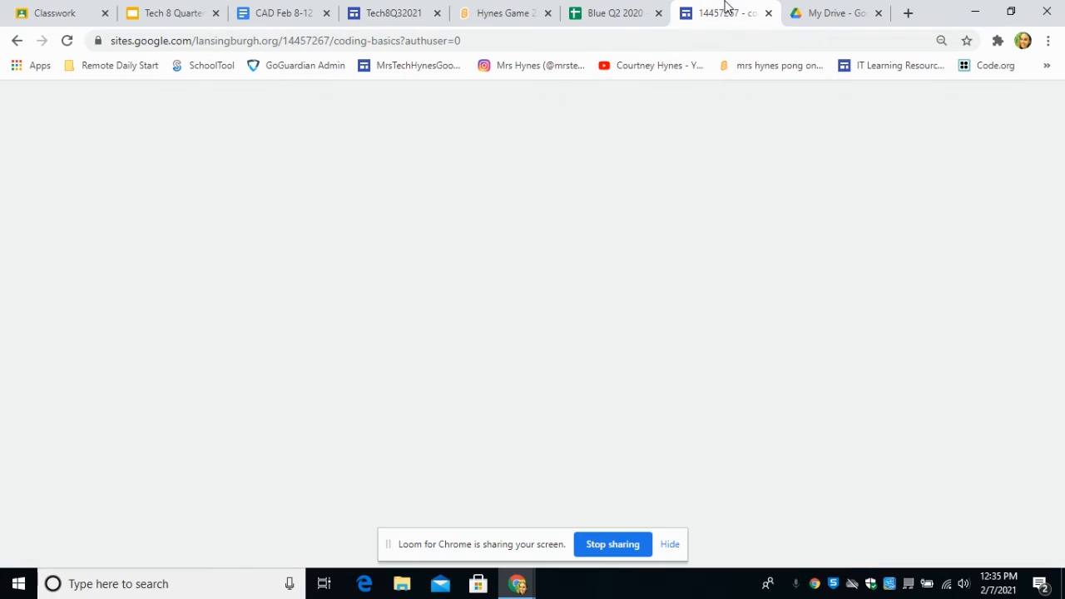
scroll(395, 283, "up", 1)
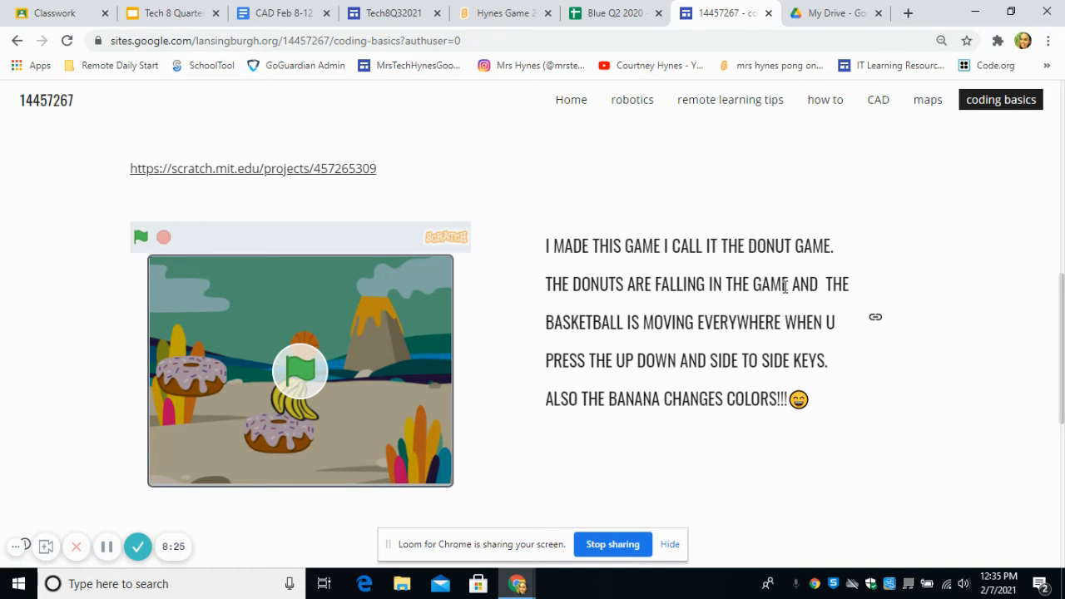
- Return to the Tech8Q32021 site editor, review the changes to the Coding page and publish them
left_click(367, 9)
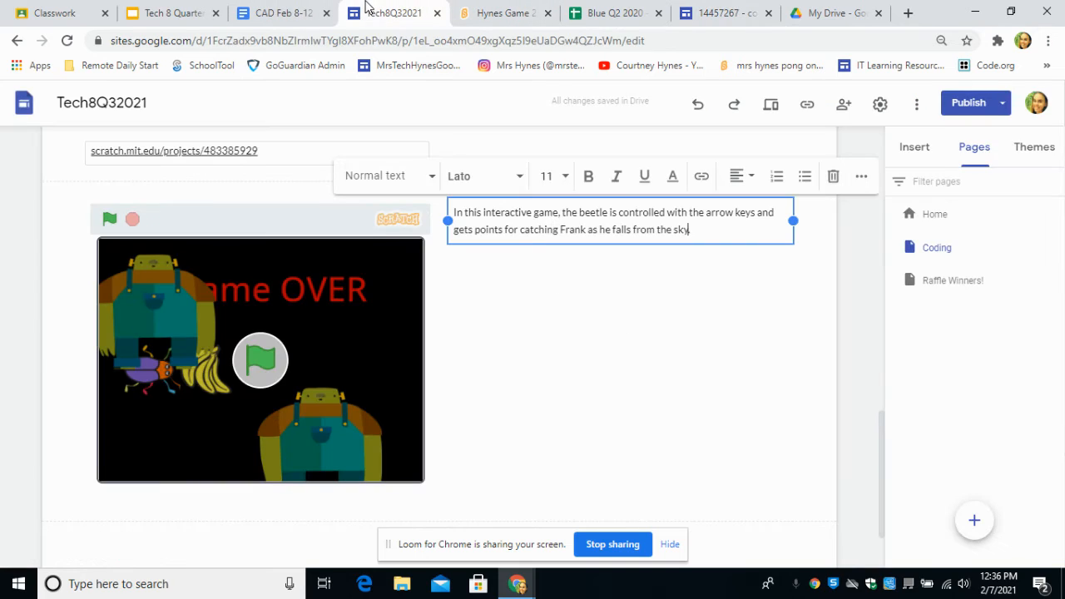
left_click(965, 102)
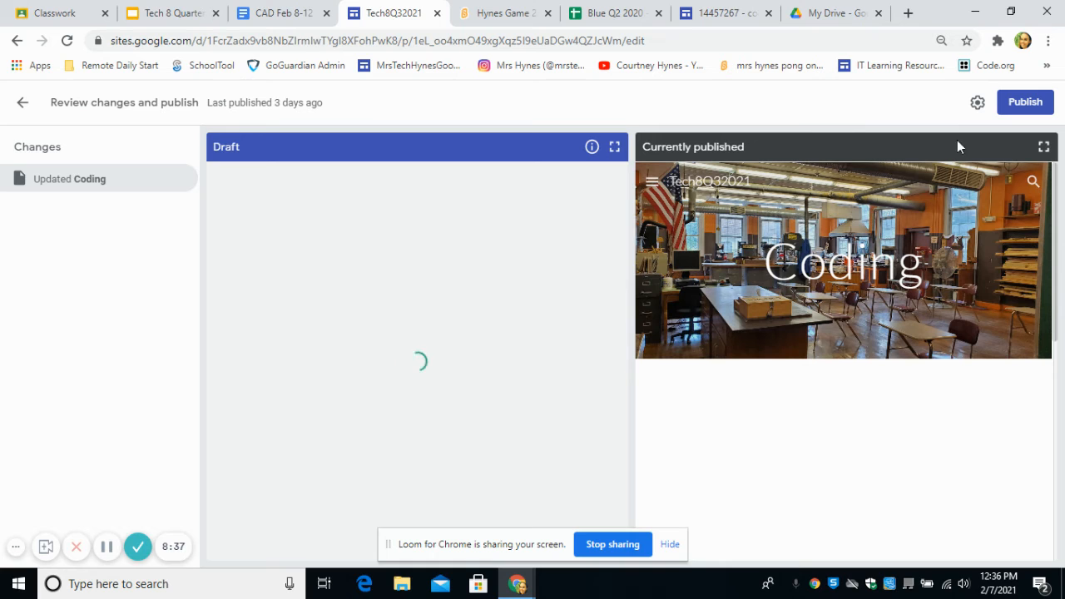
left_click(1027, 103)
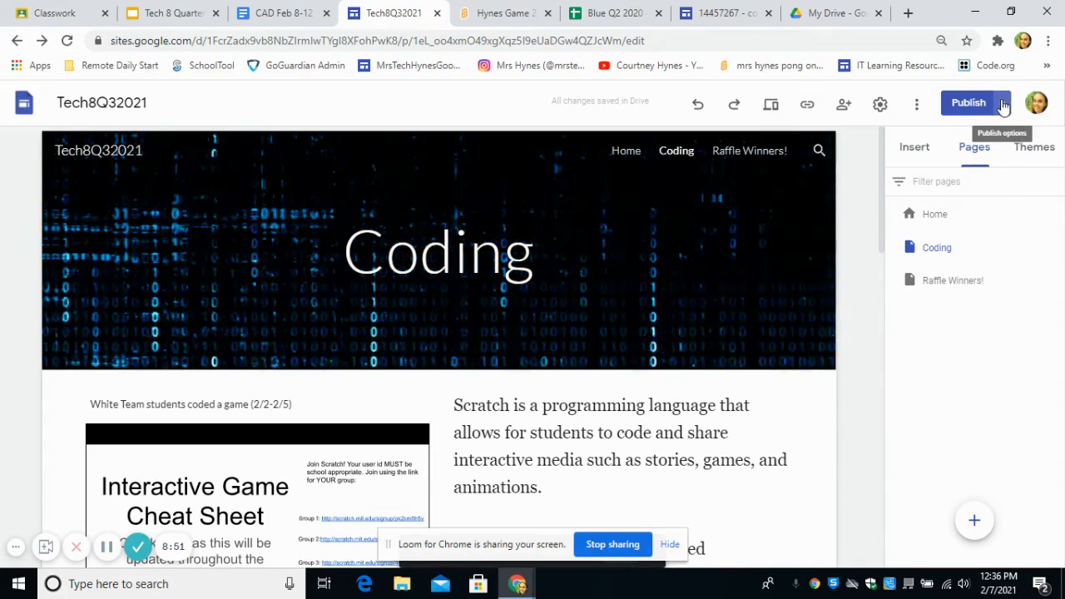
- View the published site and check its Coding page down to the Scratch link, embedded game and description
left_click(1004, 103)
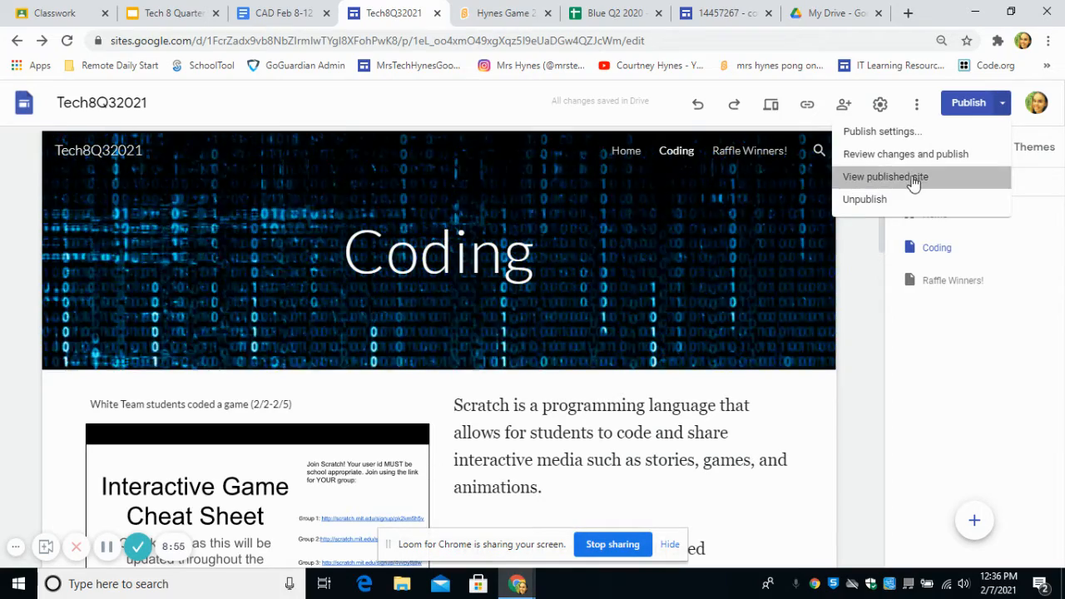
left_click(916, 180)
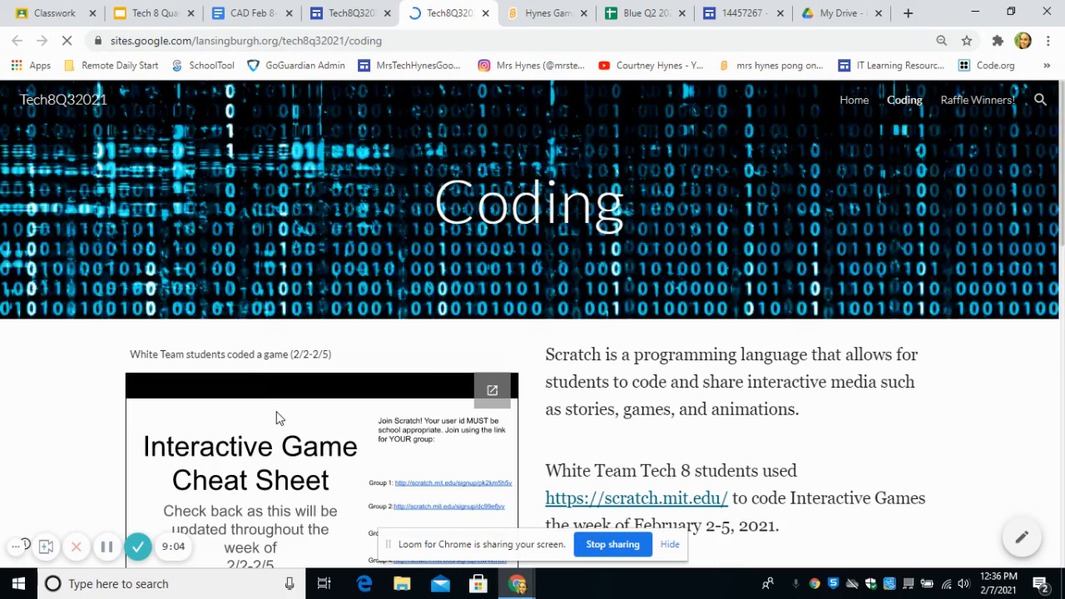
scroll(605, 279, "down", 1)
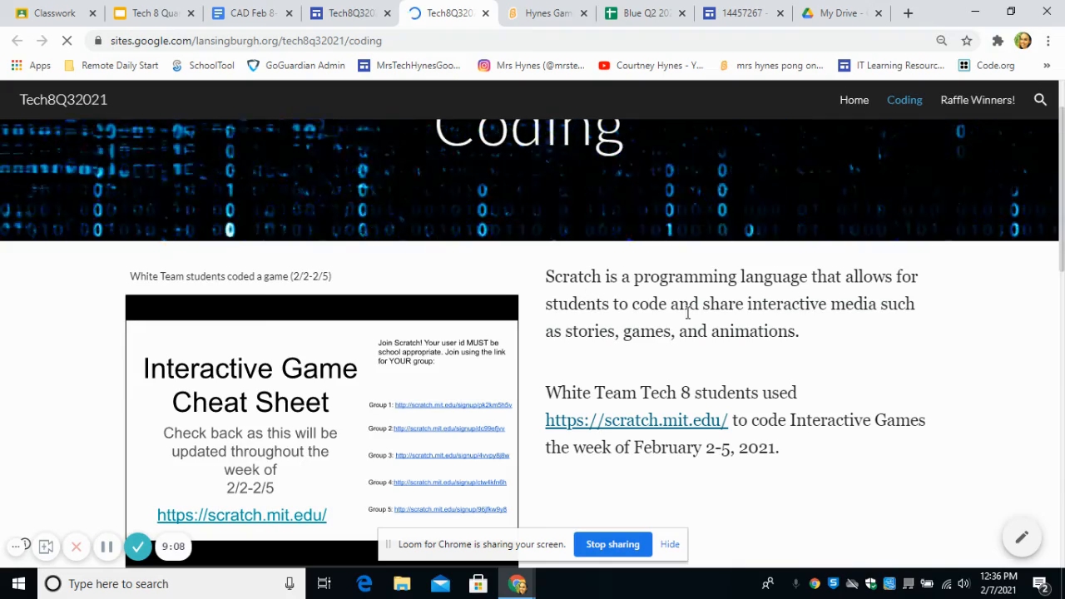
scroll(659, 318, "down", 8)
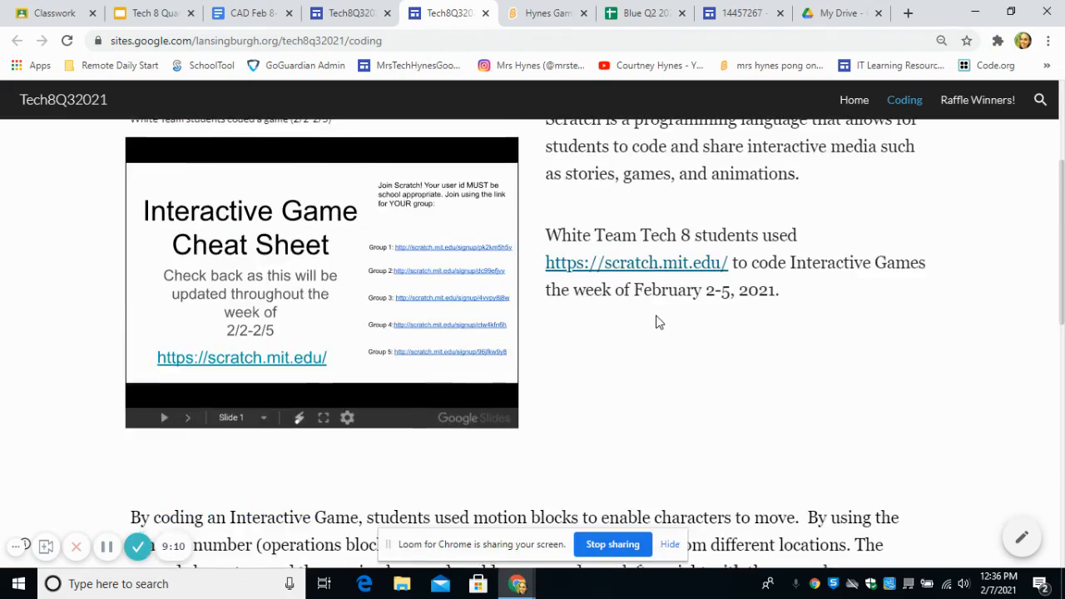
scroll(548, 303, "up", 3)
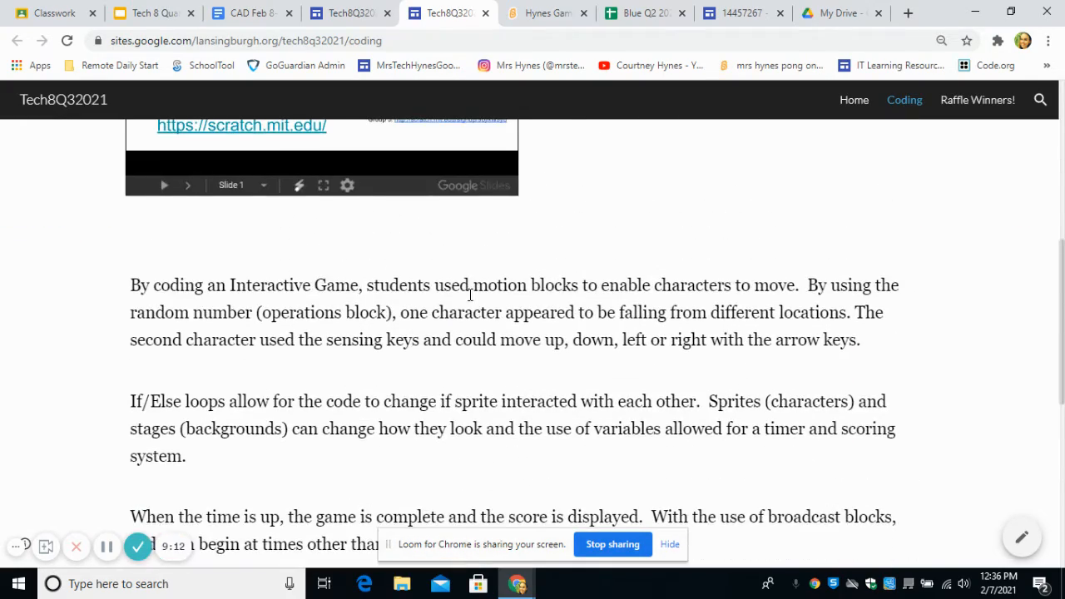
scroll(456, 444, "down", 5)
scroll(418, 372, "down", 1)
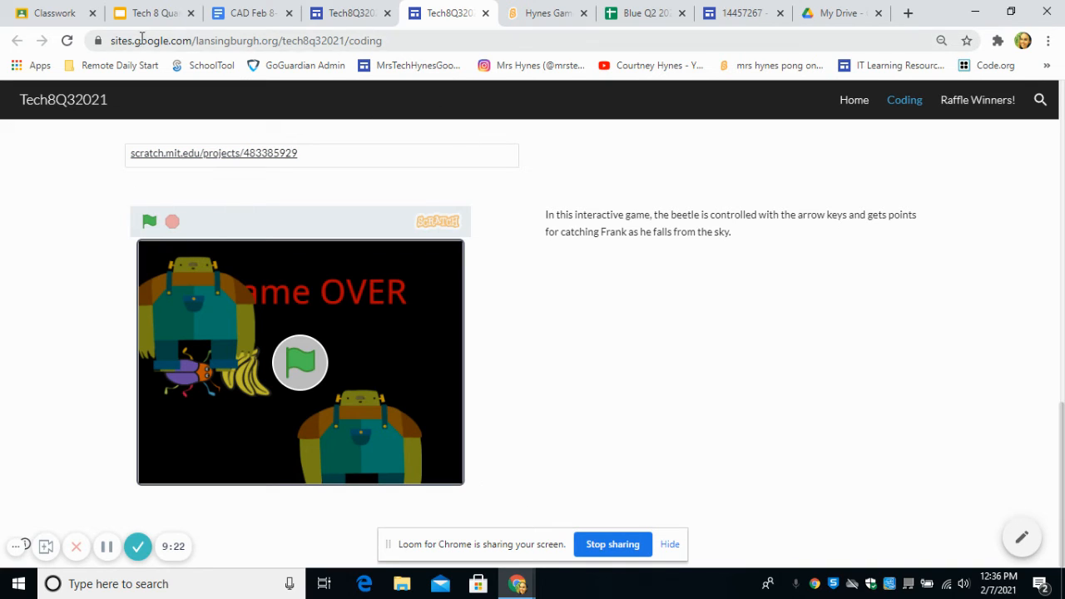
- Copy the published Coding page's web address and switch to the Google Classroom classwork page
left_click(215, 41)
right_click(287, 41)
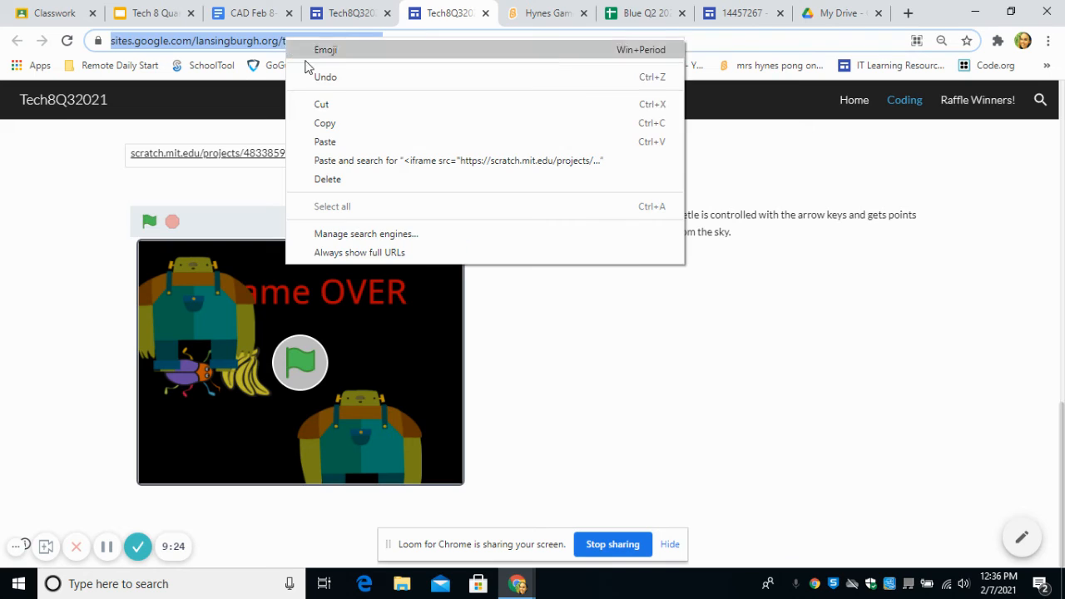
left_click(343, 128)
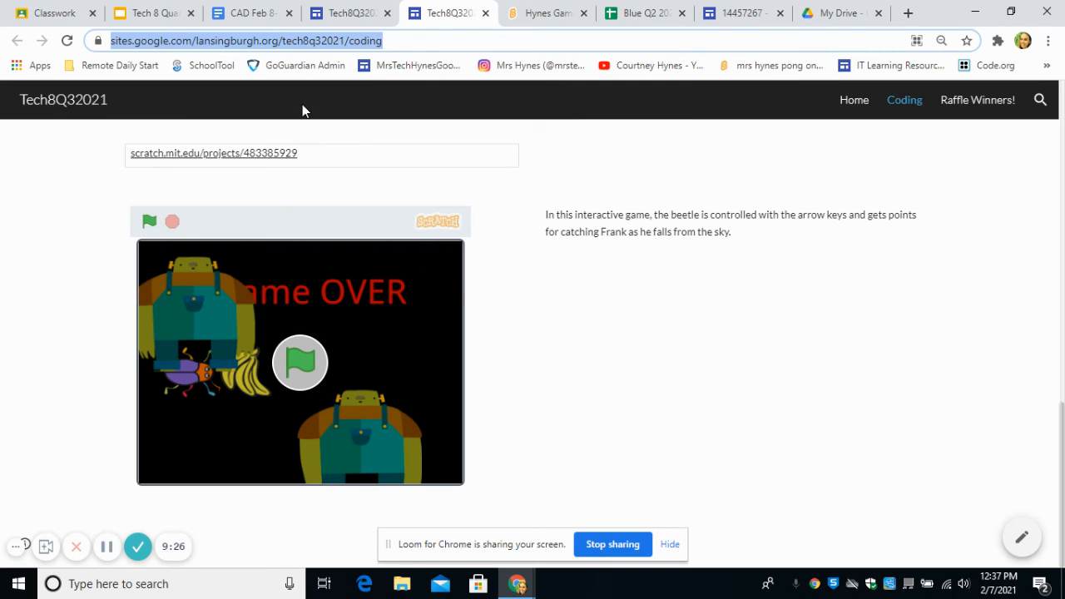
left_click(52, 12)
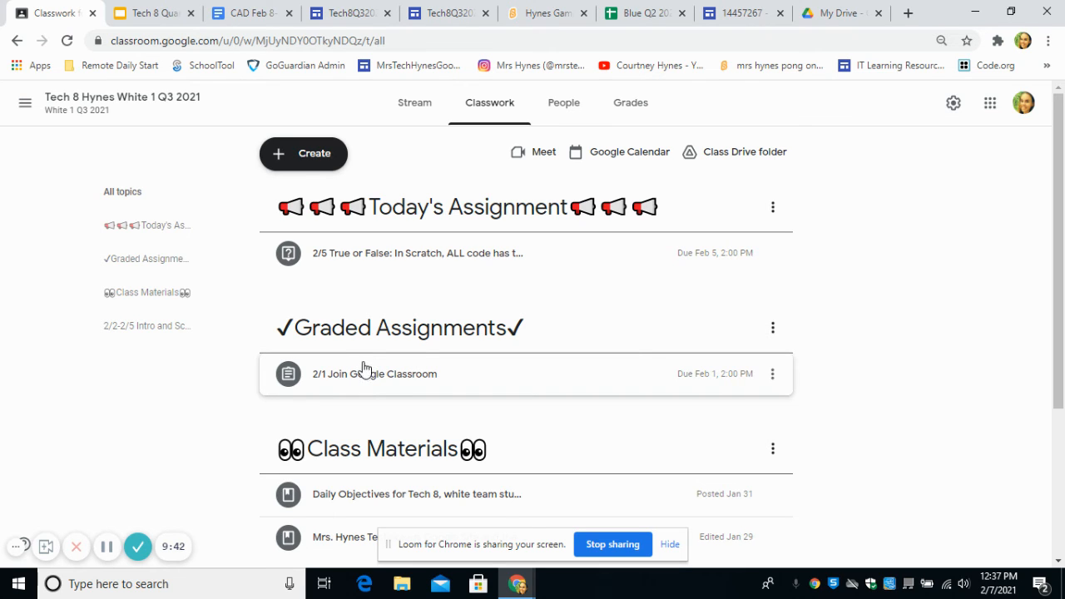
- Compare the example coding basics page with the draft Coding page's game section, and check the Scratch project's link and embed code
left_click(736, 12)
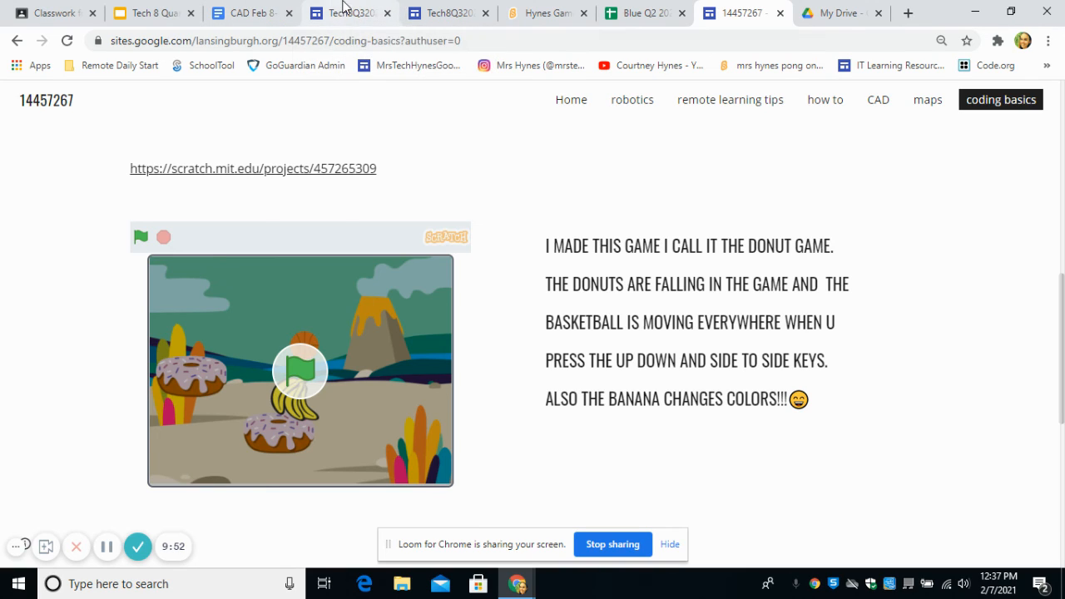
left_click(345, 12)
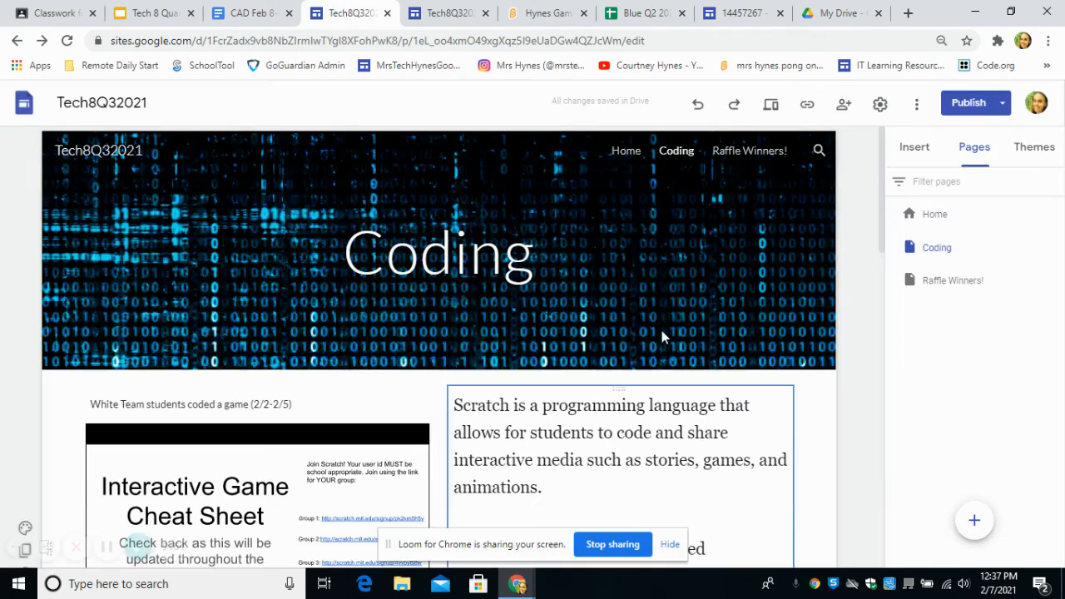
scroll(595, 395, "down", 10)
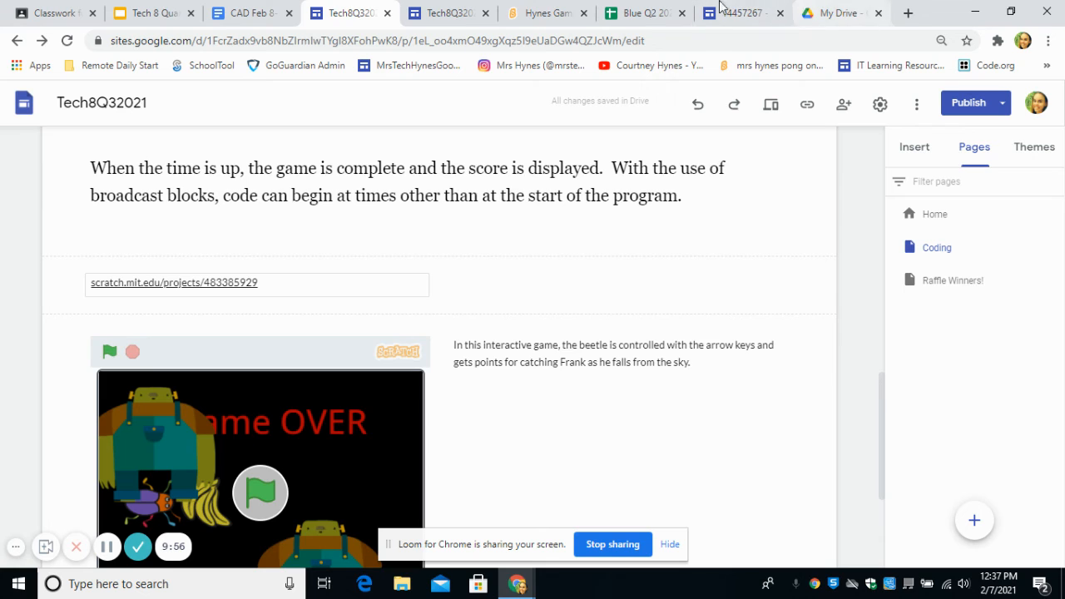
left_click(521, 11)
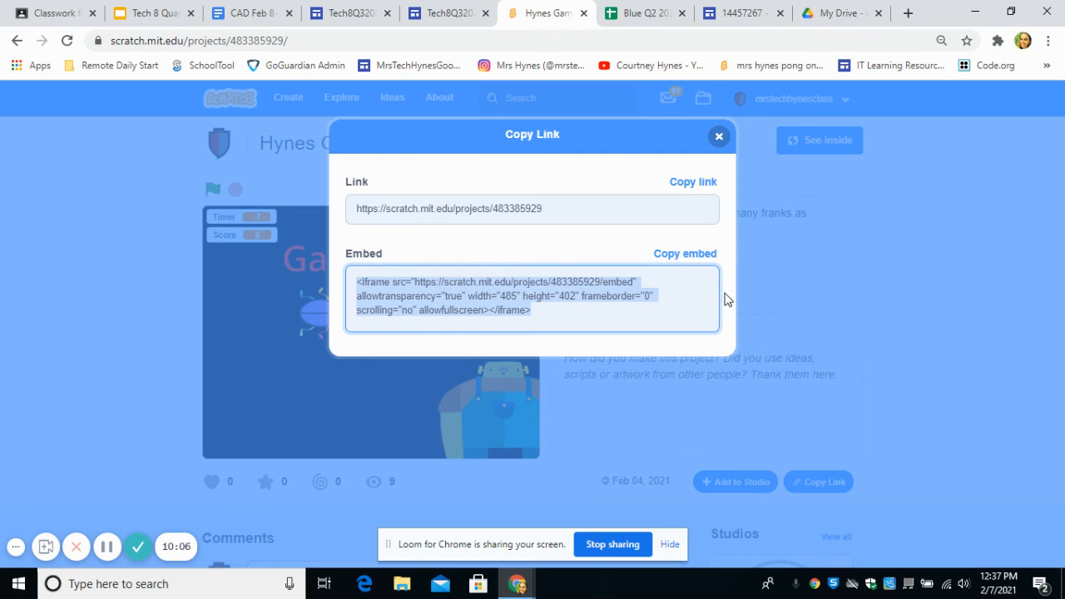
- Read through the CAD Feb 8-12 document's graded assignments, TinkerCAD dice instructions and CAD resources link
left_click(241, 13)
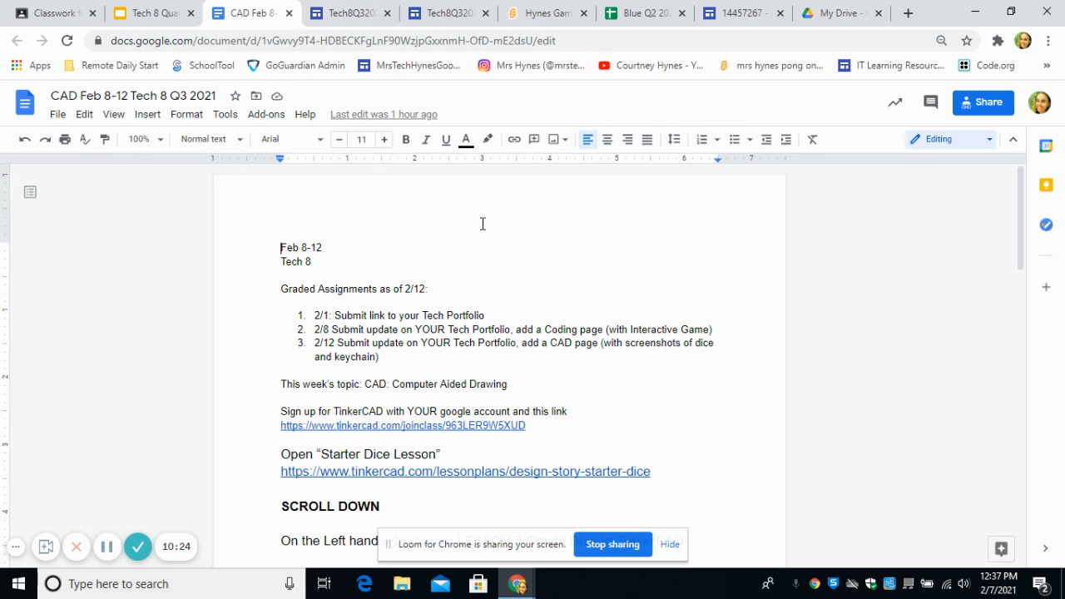
scroll(297, 283, "down", 3)
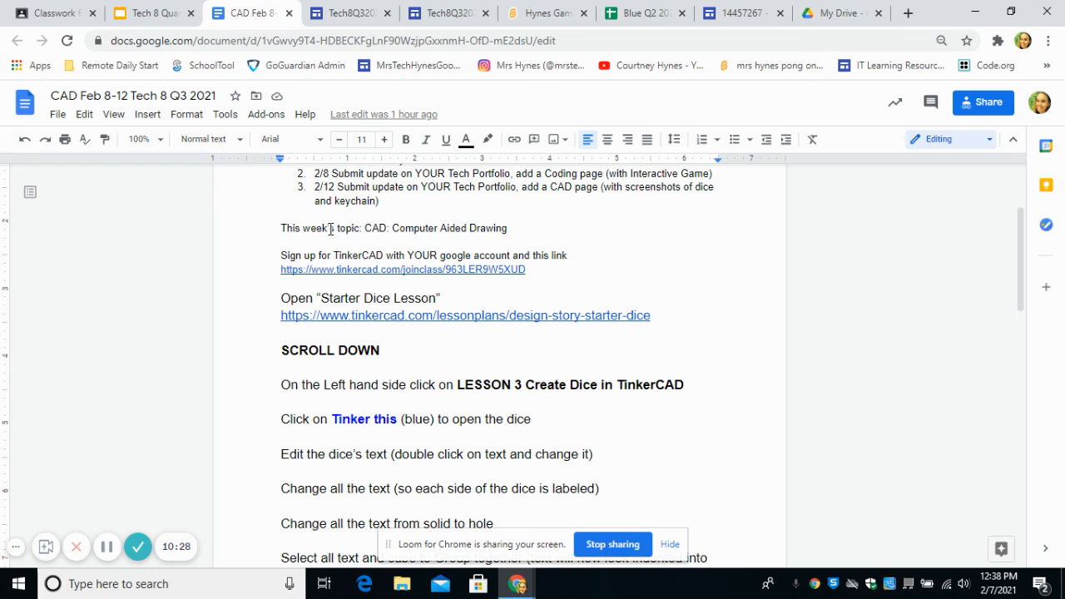
scroll(376, 345, "down", 6)
scroll(376, 339, "down", 3)
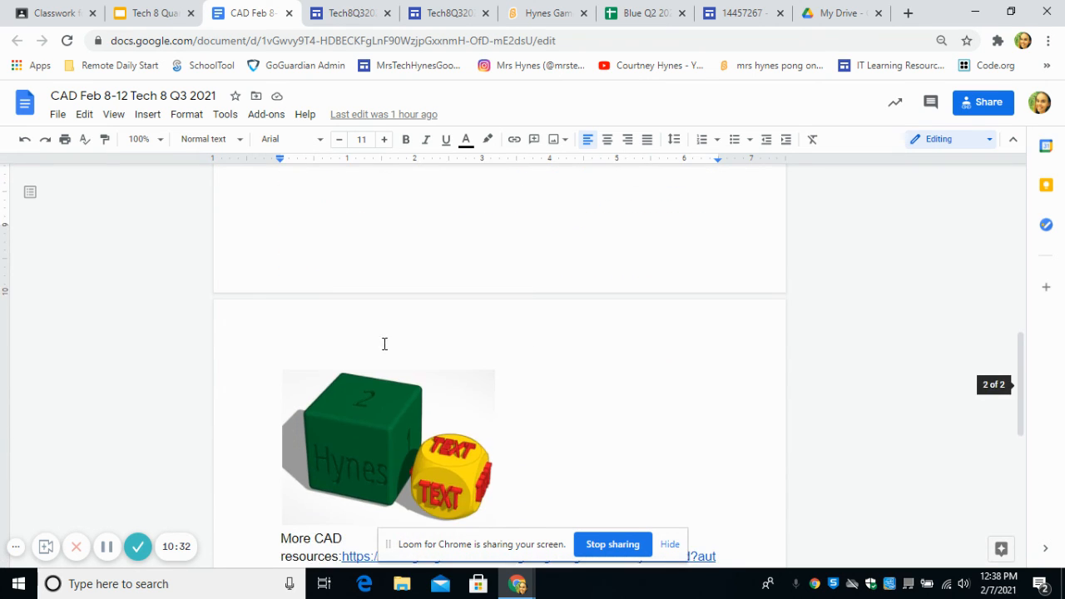
scroll(387, 337, "down", 2)
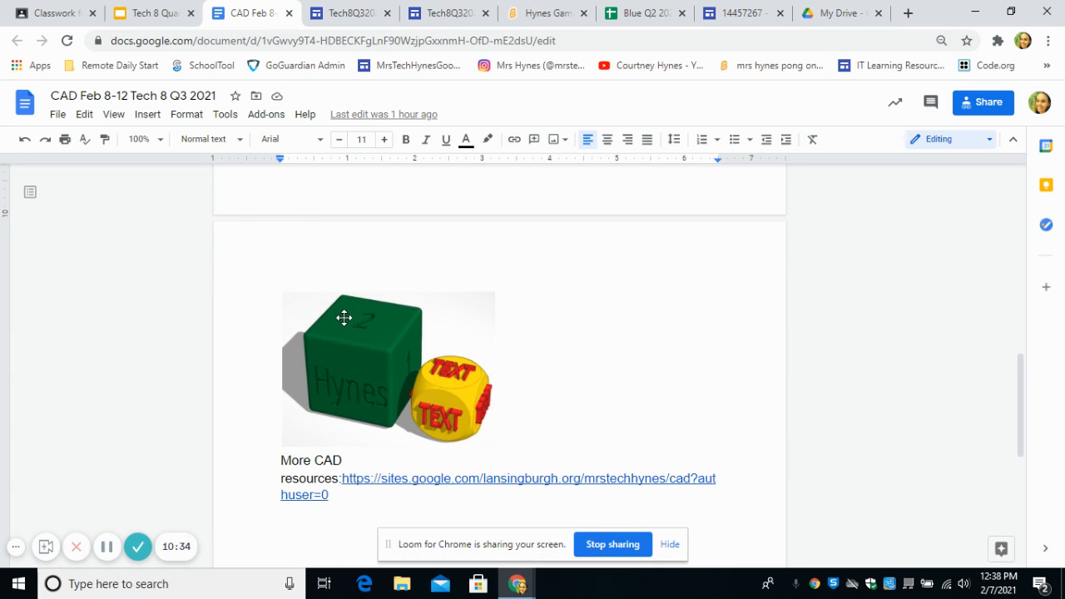
- Switch to the Tech 8 Quarter 3 2021 presentation and look back through the slide thumbnails to the Monday portfolio instructions
left_click(150, 12)
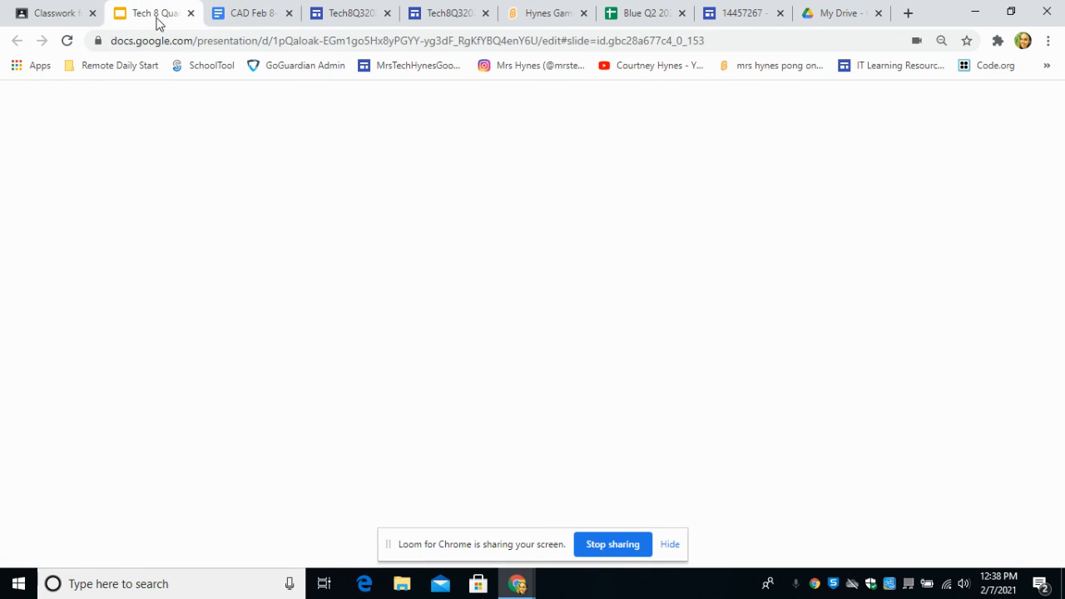
scroll(125, 408, "up", 5)
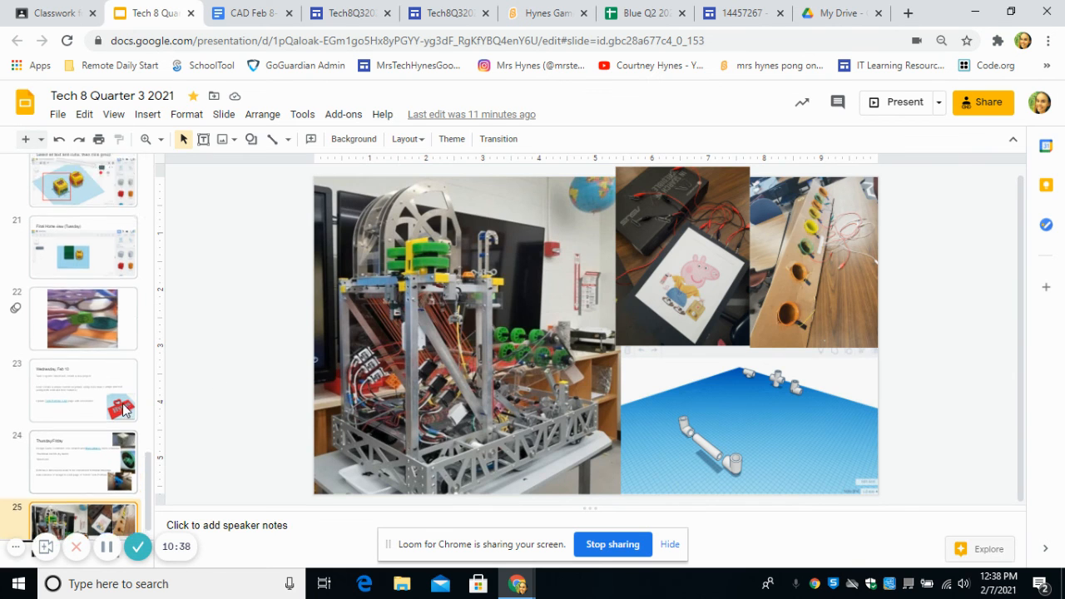
scroll(123, 407, "up", 3)
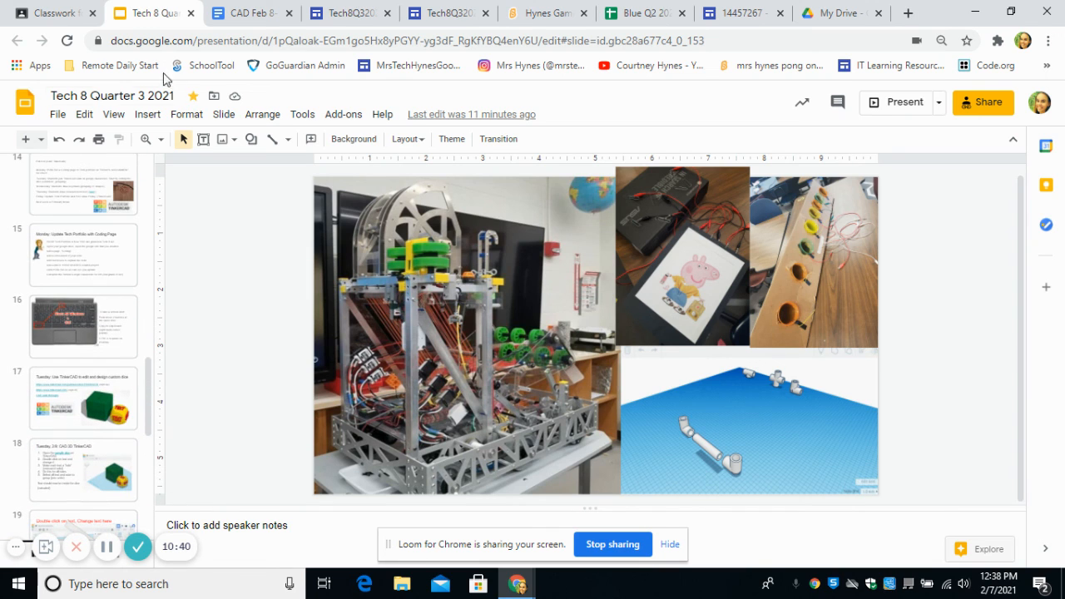